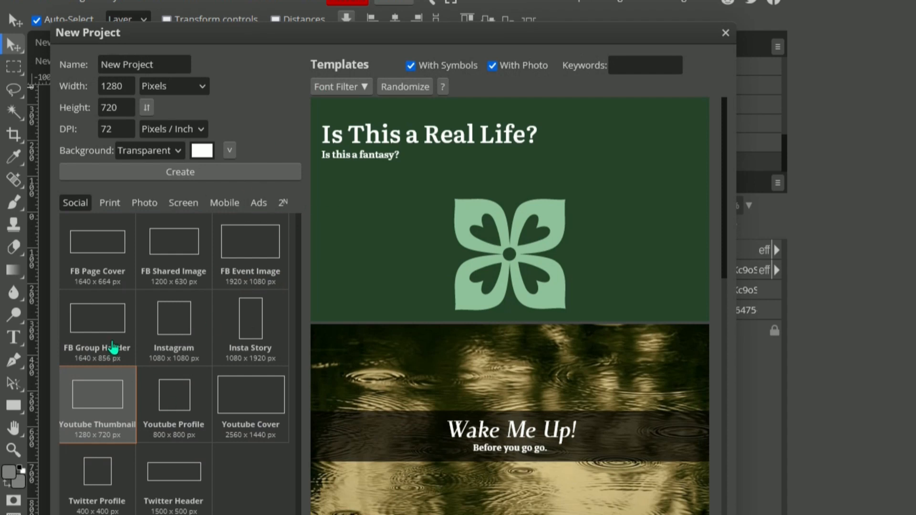
Step: Create a new 1280 × 720 pixel project at 72 DPI from the Youtube Thumbnail preset with a transparent background
{"action": "left_click", "coordinate": [143, 151]}
{"action": "left_click", "coordinate": [142, 151]}
{"action": "left_click", "coordinate": [106, 90]}
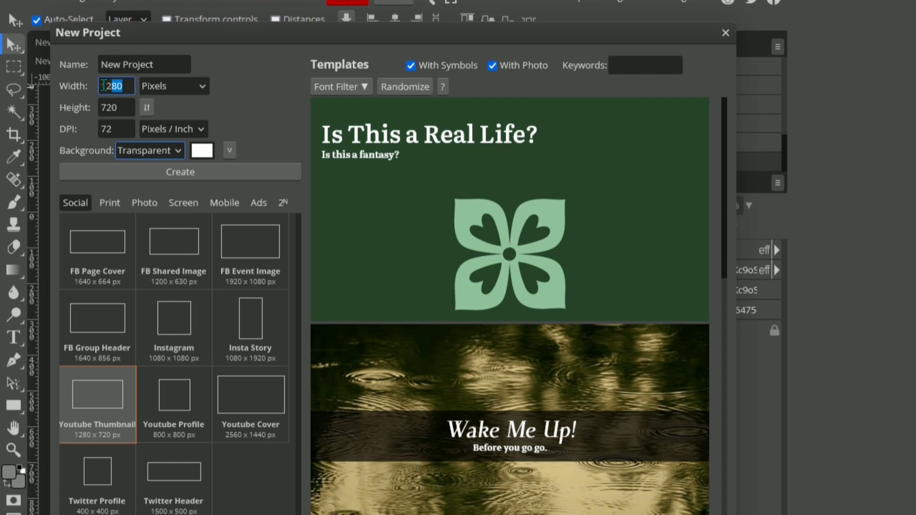
{"action": "key", "text": "Tab"}
{"action": "left_click", "coordinate": [267, 137]}
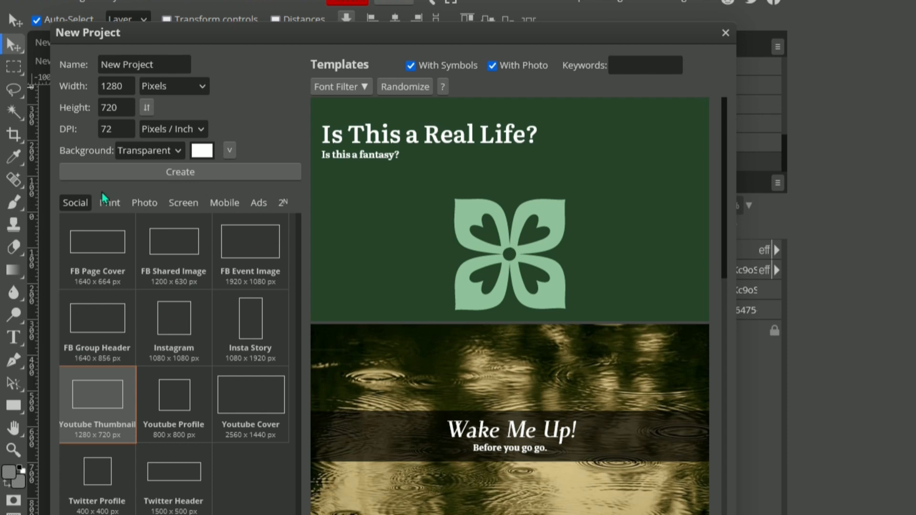
{"action": "scroll", "coordinate": [508, 312], "scroll_direction": "down", "scroll_amount": 5}
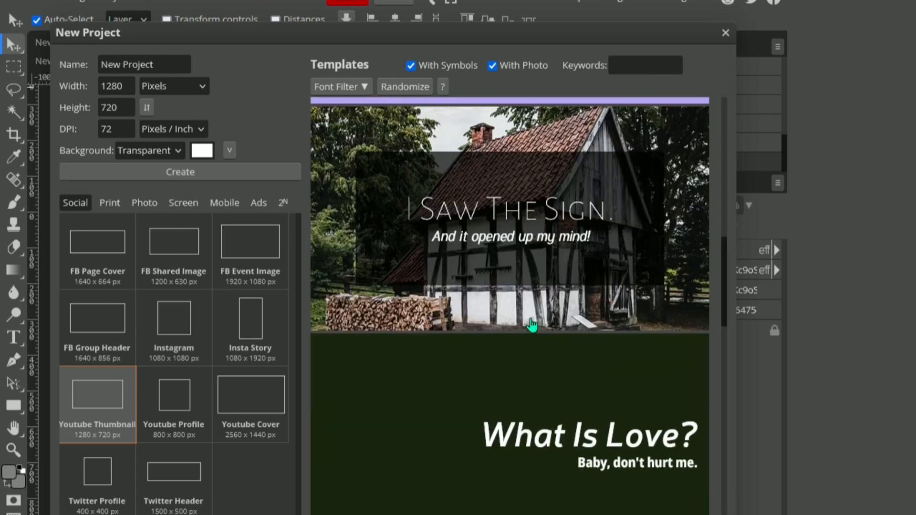
{"action": "scroll", "coordinate": [531, 327], "scroll_direction": "up", "scroll_amount": 8}
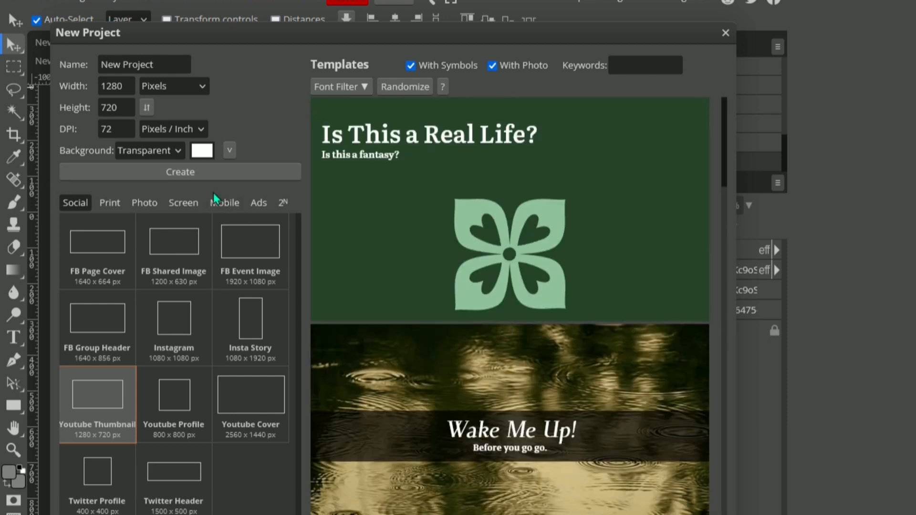
{"action": "left_click", "coordinate": [201, 170]}
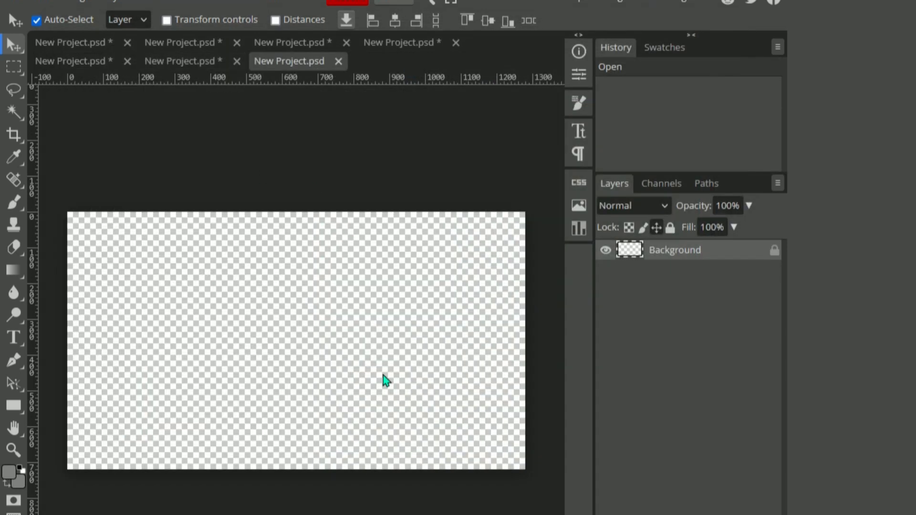
Step: Open the Thumbnails folder in File Explorer to find the downloaded images, and dismiss the Pixabay download dialog
{"action": "mouse_move", "coordinate": [395, 514]}
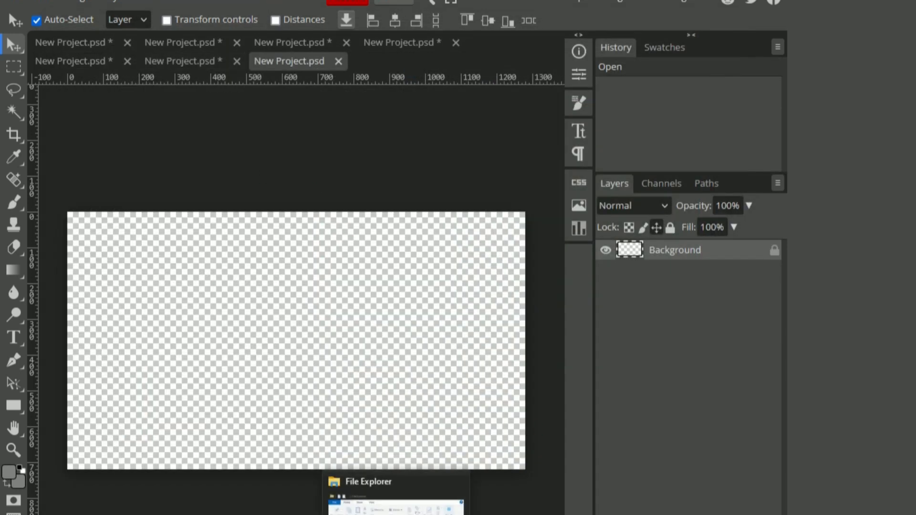
{"action": "left_click", "coordinate": [396, 506]}
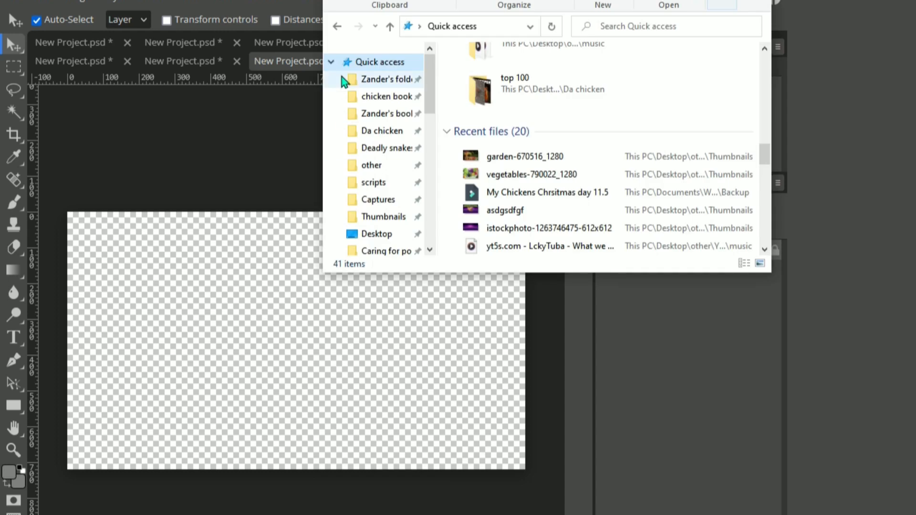
{"action": "left_click", "coordinate": [383, 217]}
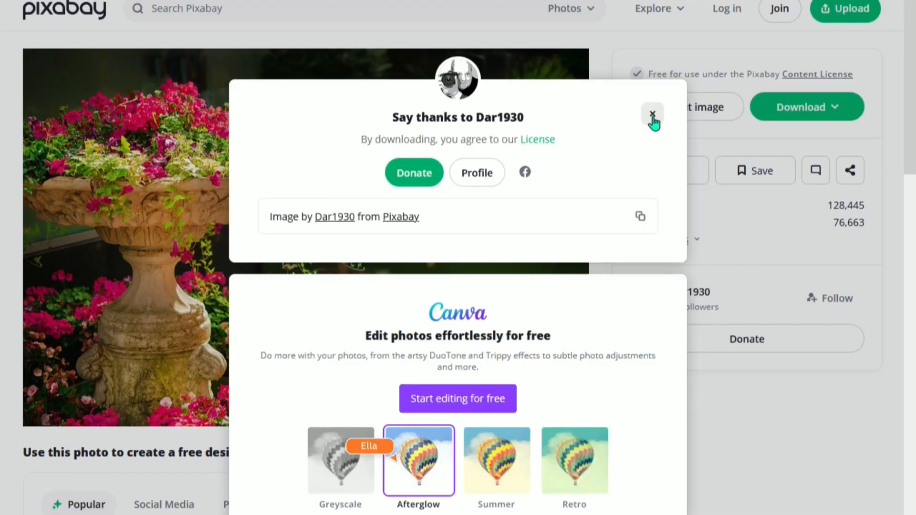
{"action": "left_click", "coordinate": [651, 117]}
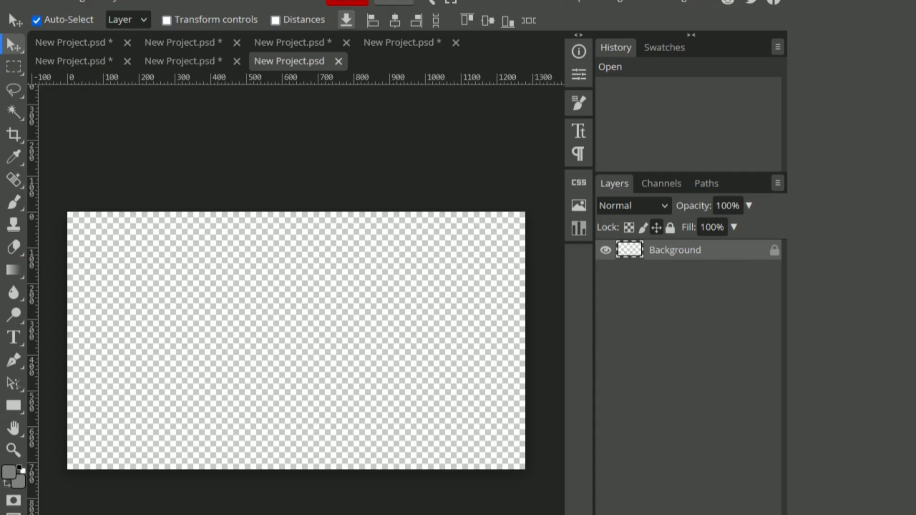
{"action": "key", "text": "alt+Tab"}
{"action": "scroll", "coordinate": [634, 188], "scroll_direction": "down", "scroll_amount": 5}
{"action": "scroll", "coordinate": [636, 192], "scroll_direction": "up", "scroll_amount": 5}
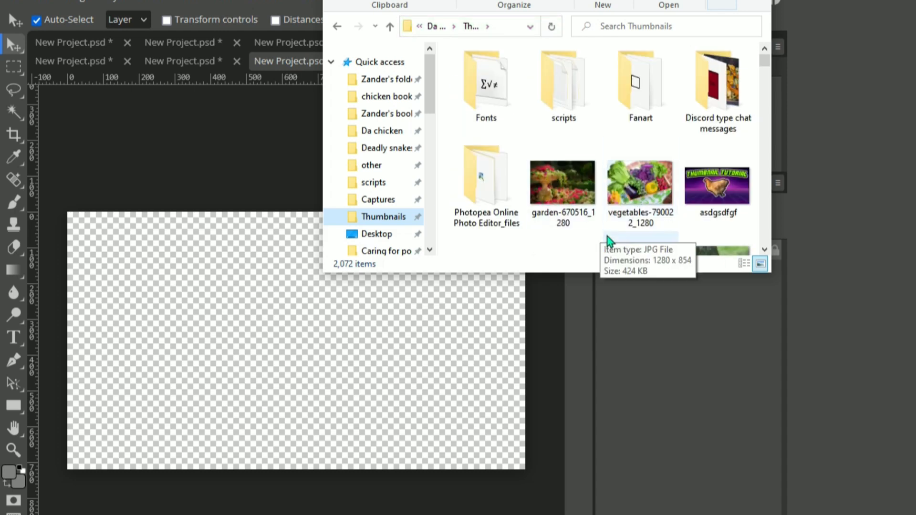
Step: Place the vegetables-790022_1280 image on the canvas, filling the full canvas width with its upper edge aligned to the canvas
{"action": "left_click_drag", "start_coordinate": [640, 186], "coordinate": [414, 386]}
{"action": "left_click_drag", "start_coordinate": [491, 342], "coordinate": [526, 340]}
{"action": "left_click_drag", "start_coordinate": [103, 340], "coordinate": [67, 340]}
{"action": "left_click_drag", "start_coordinate": [196, 330], "coordinate": [197, 354]}
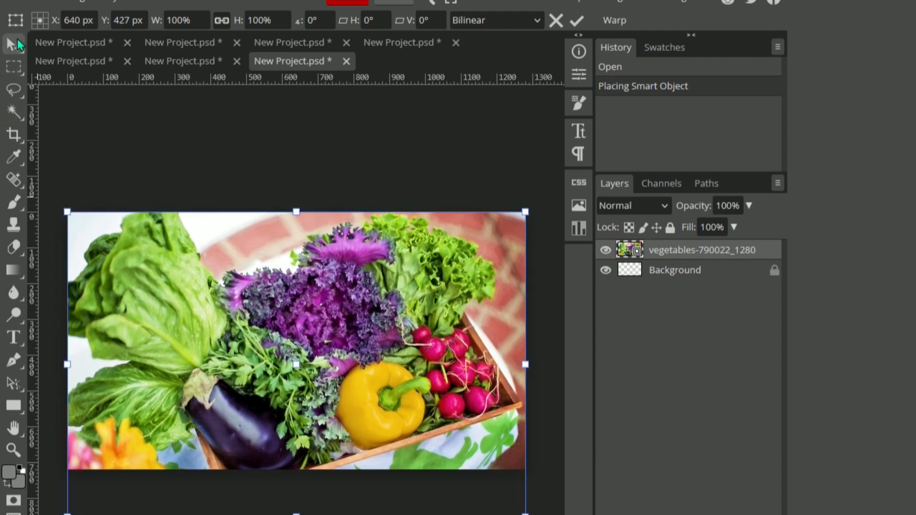
{"action": "key", "text": "Return"}
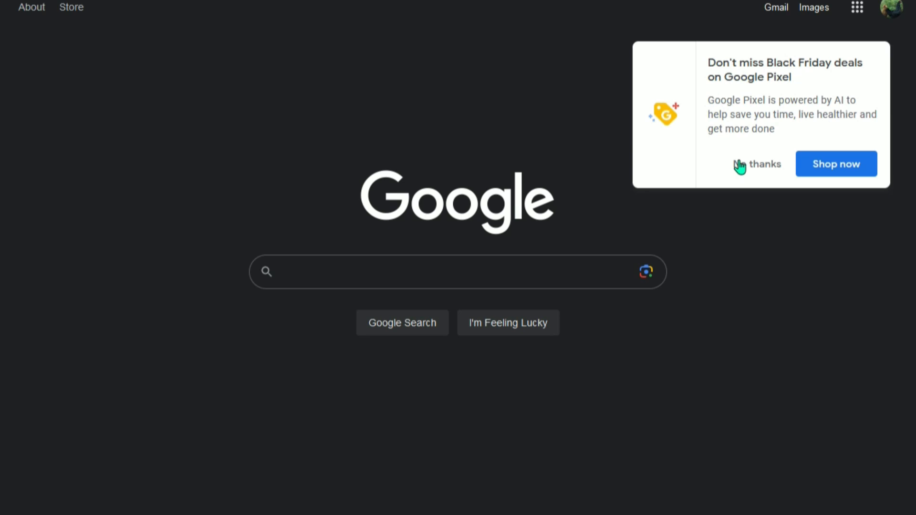
Step: Dismiss the promotion on the Google page and search for "opposite color of purple"
{"action": "left_click", "coordinate": [745, 168]}
{"action": "left_click", "coordinate": [460, 276]}
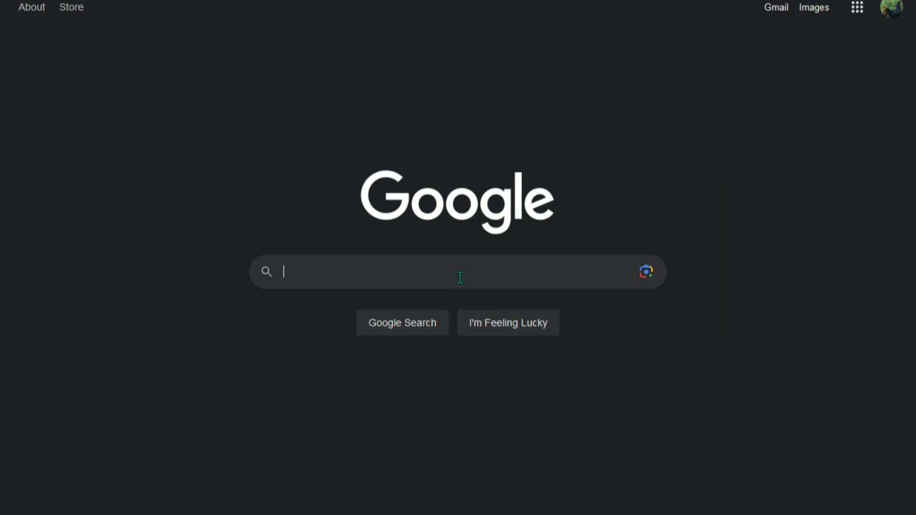
{"action": "type", "text": "opposite color of"}
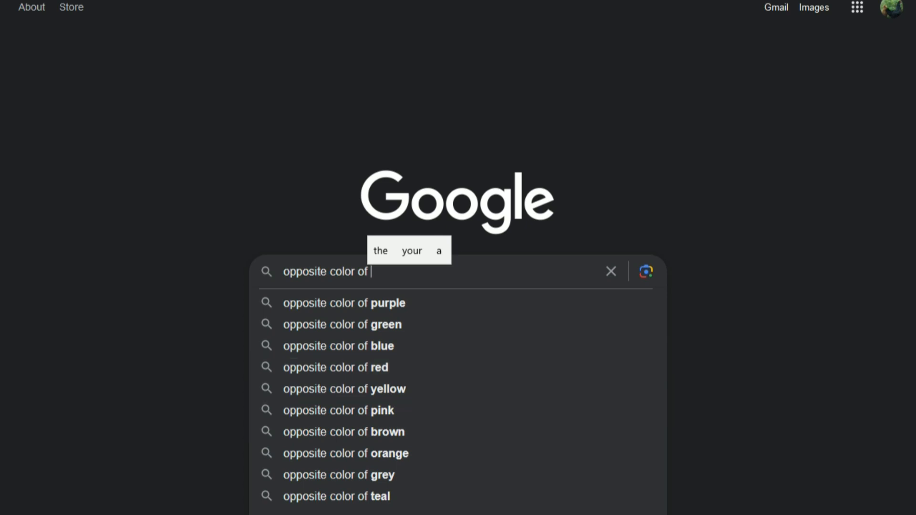
{"action": "key", "text": "Down"}
{"action": "key", "text": "Return"}
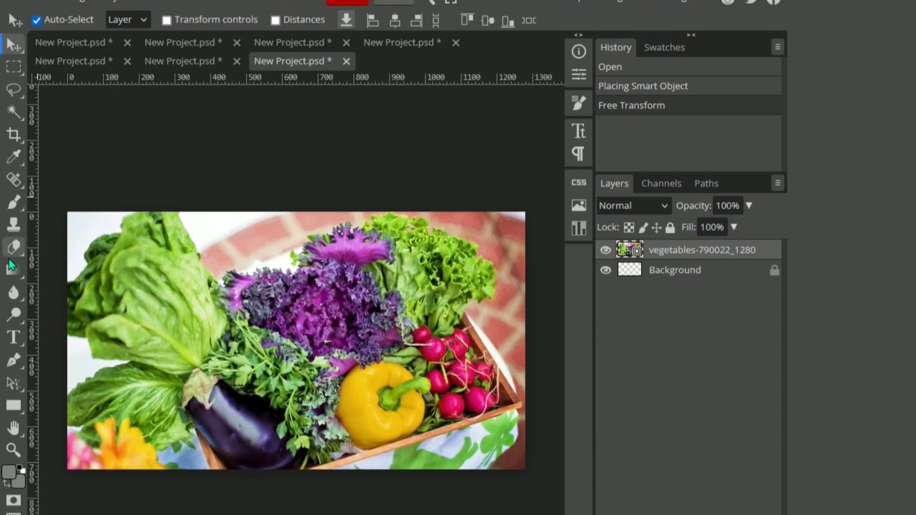
Step: Add the text GARDEN in the LEMON MILK font near the upper edge of the vegetables image
{"action": "key", "text": "t"}
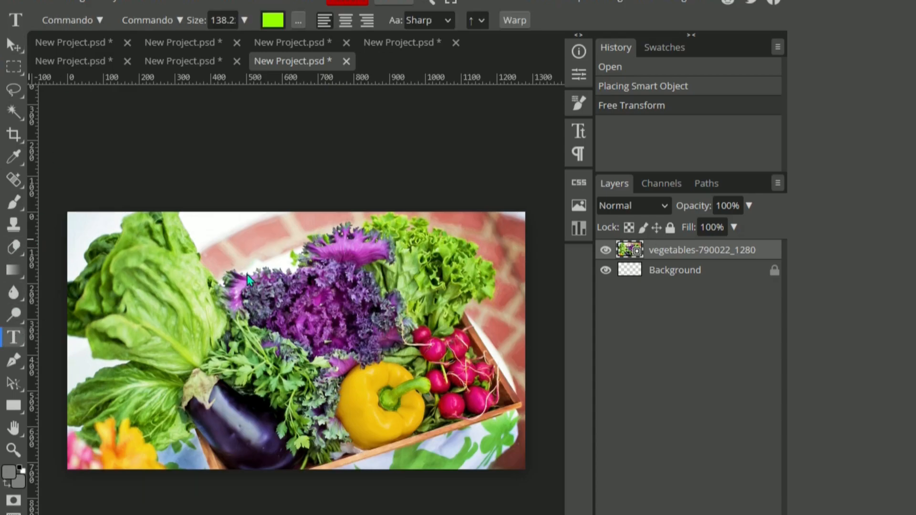
{"action": "left_click", "coordinate": [245, 265]}
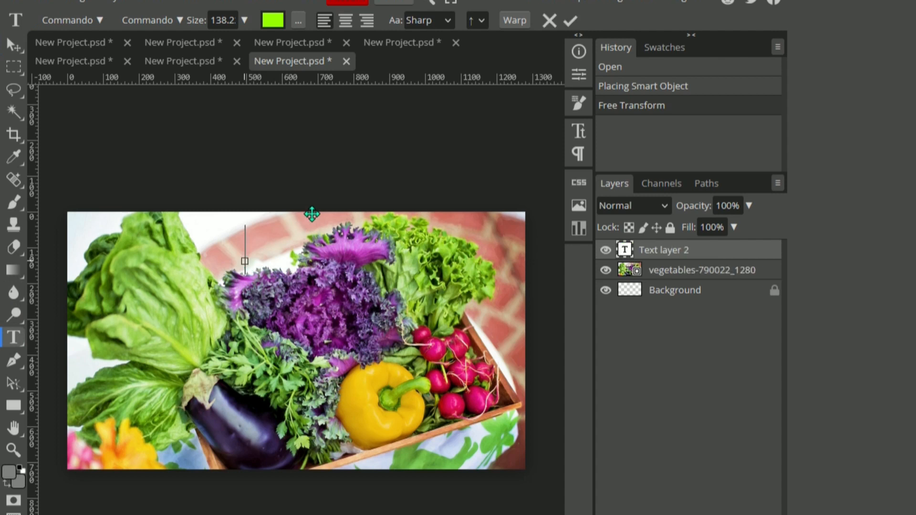
{"action": "left_click", "coordinate": [67, 19]}
{"action": "left_click", "coordinate": [134, 65]}
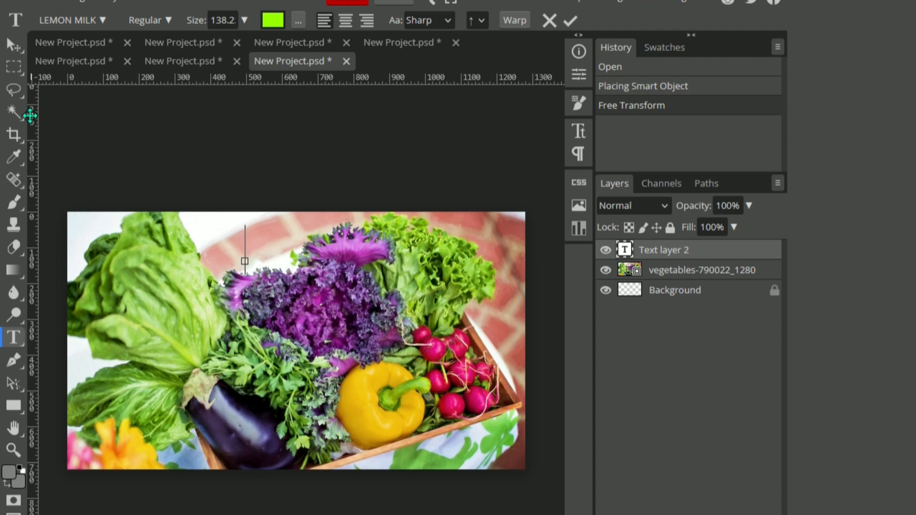
{"action": "type", "text": "GARDEN"}
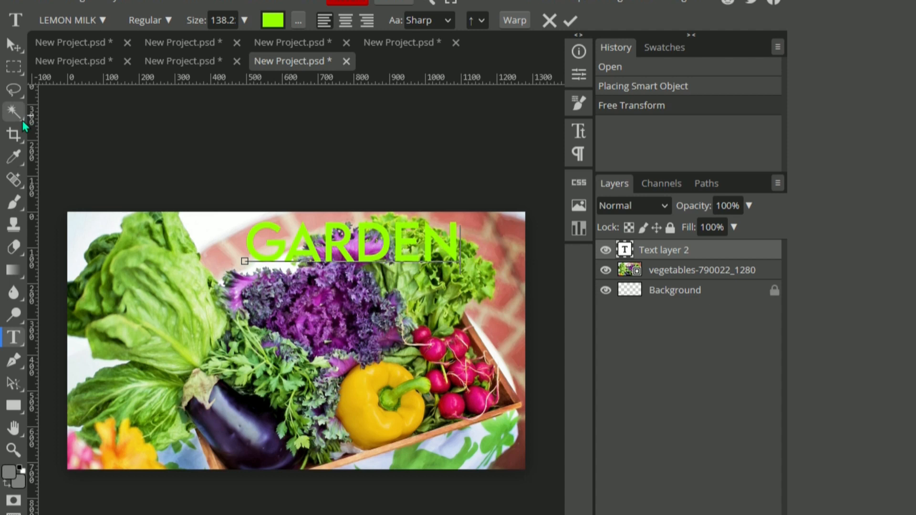
Step: Make the GARDEN text bold and move it to the horizontal centre of the canvas near the upper edge
{"action": "key", "text": "ctrl+a"}
{"action": "left_click", "coordinate": [149, 20]}
{"action": "left_click", "coordinate": [144, 61]}
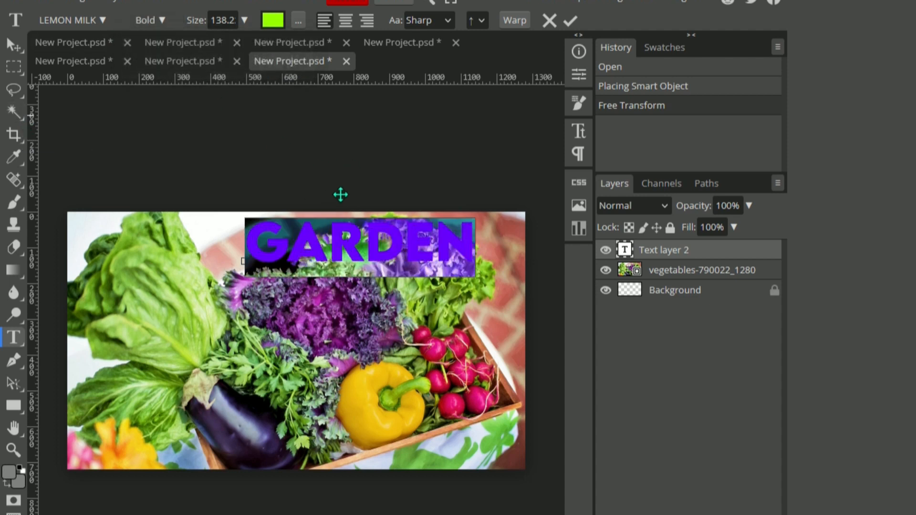
{"action": "left_click", "coordinate": [15, 42]}
{"action": "left_click_drag", "start_coordinate": [399, 250], "coordinate": [347, 254]}
Step: Warp the GARDEN text with a horizontal Arc style at 12% bend, and shift it slightly to re-centre it
{"action": "left_click", "coordinate": [13, 337]}
{"action": "double_click", "coordinate": [259, 241]}
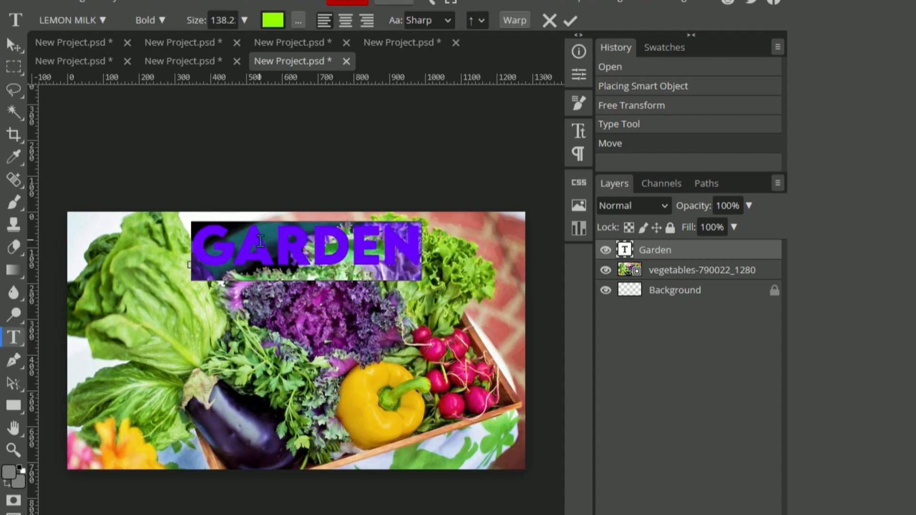
{"action": "left_click", "coordinate": [514, 20]}
{"action": "left_click", "coordinate": [475, 126]}
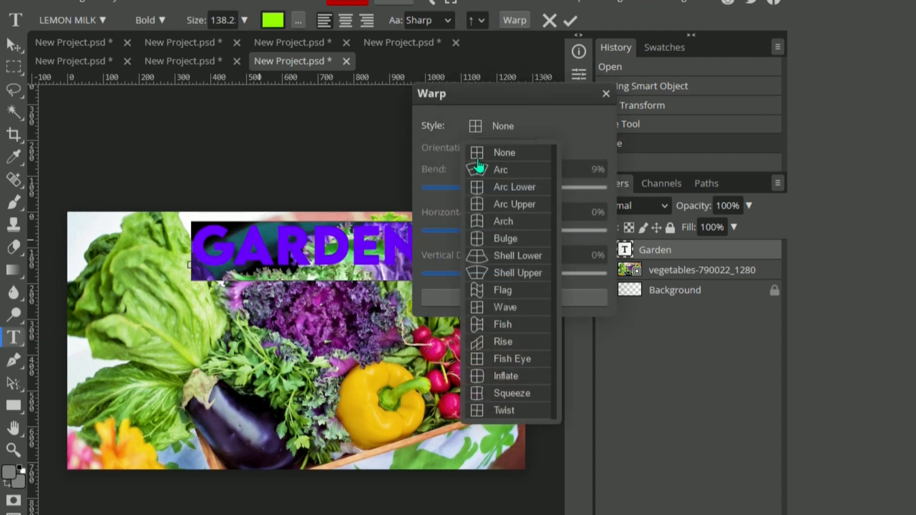
{"action": "left_click", "coordinate": [496, 167]}
{"action": "left_click", "coordinate": [582, 168]}
{"action": "type", "text": "21"}
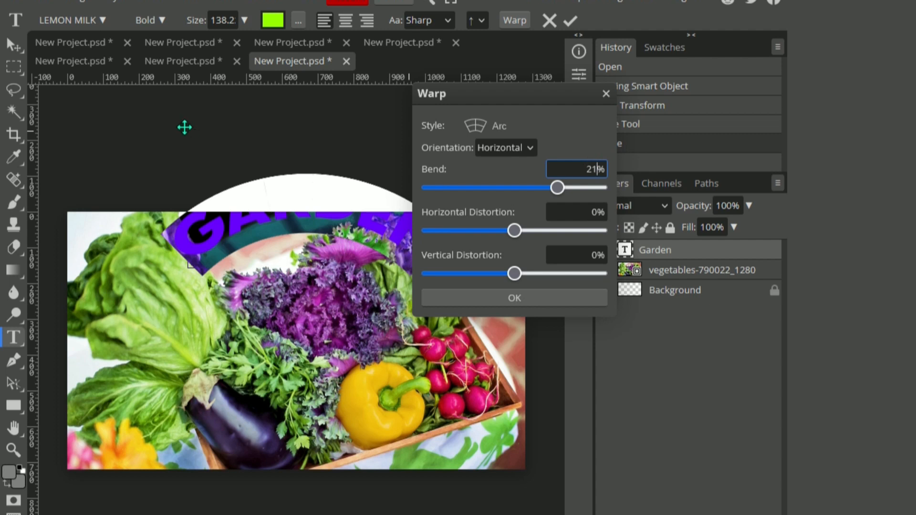
{"action": "left_click", "coordinate": [574, 135]}
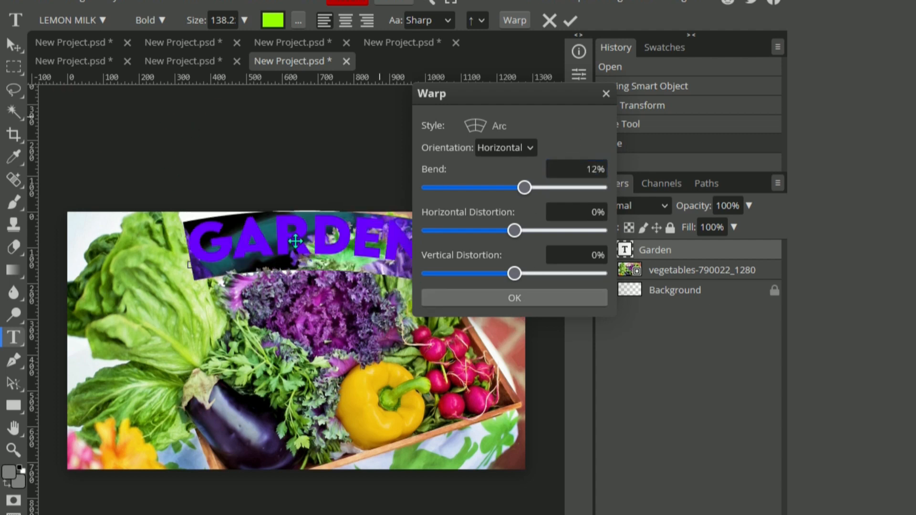
{"action": "left_click", "coordinate": [457, 300]}
{"action": "left_click", "coordinate": [14, 45]}
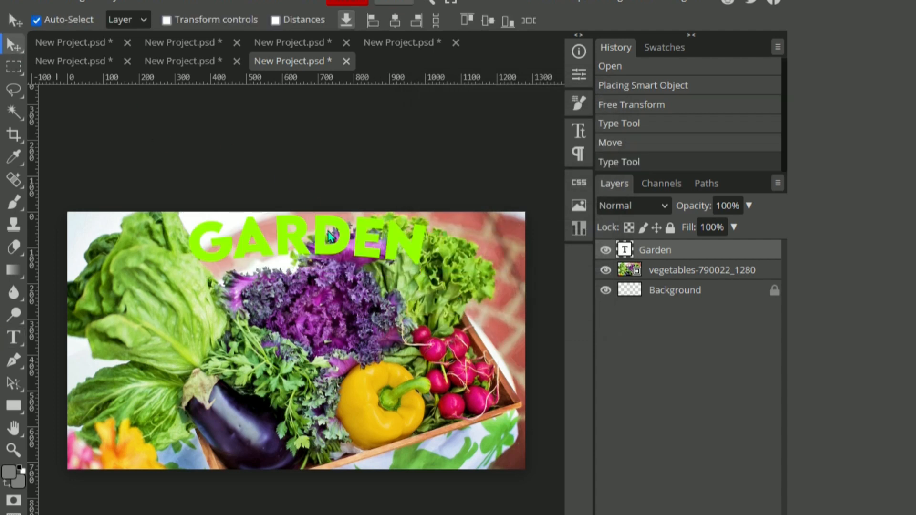
{"action": "left_click", "coordinate": [315, 238]}
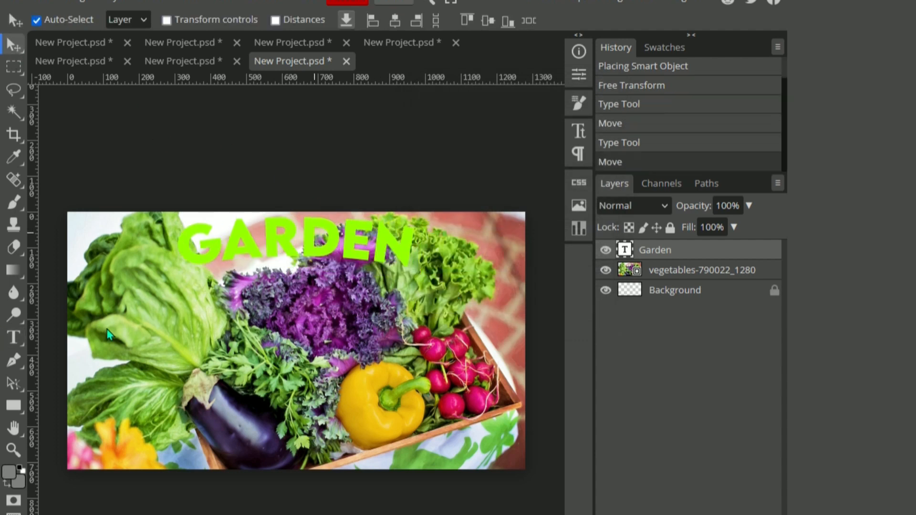
Step: Start a new text layer just below the GARDEN title, and search Google for "opposite color of green"
{"action": "left_click", "coordinate": [13, 338]}
{"action": "left_click", "coordinate": [211, 302]}
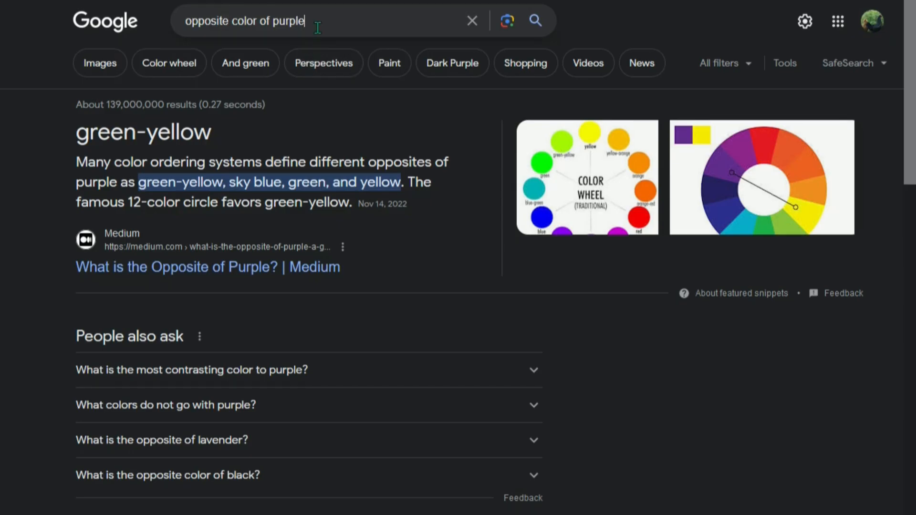
{"action": "double_click", "coordinate": [289, 20]}
{"action": "type", "text": "green"}
{"action": "key", "text": "Return"}
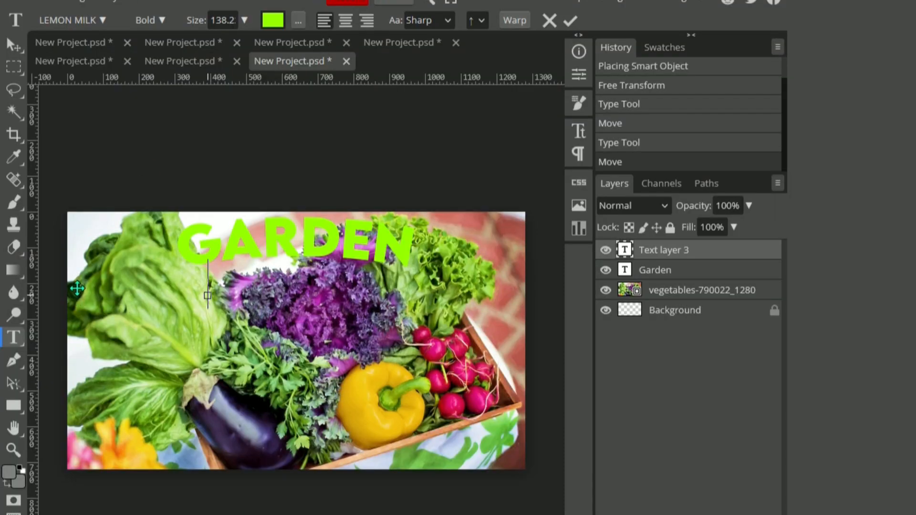
Step: Enter PLANS as the content of the new text layer and select the whole word
{"action": "type", "text": "PLANS"}
{"action": "left_click_drag", "start_coordinate": [208, 282], "coordinate": [385, 281]}
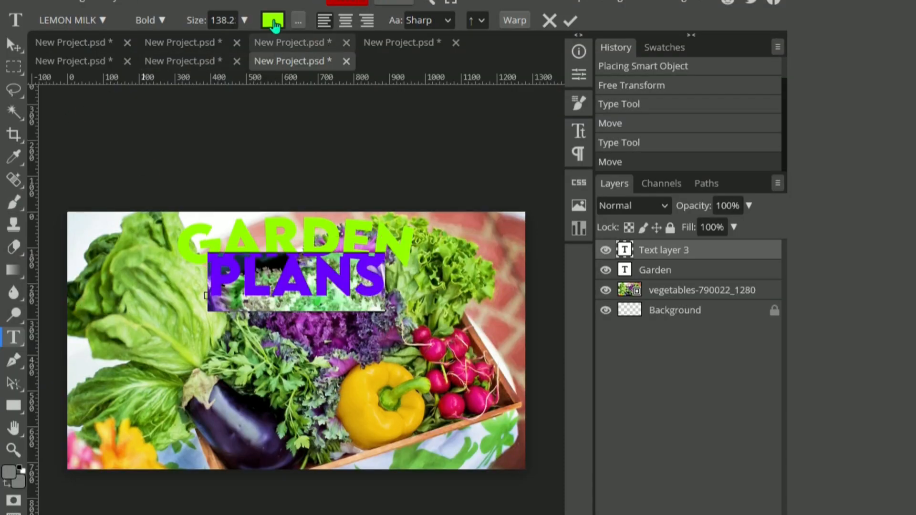
{"action": "left_click", "coordinate": [274, 22]}
{"action": "left_click", "coordinate": [344, 340]}
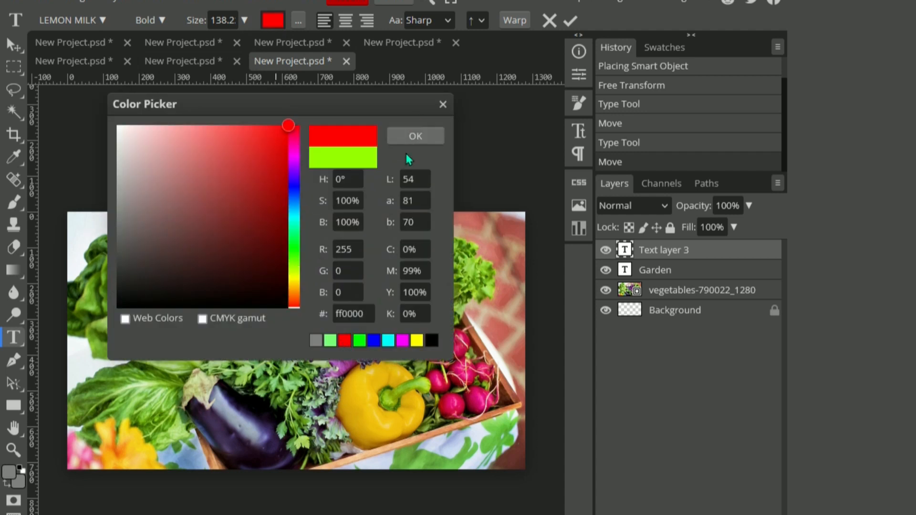
{"action": "left_click", "coordinate": [443, 104]}
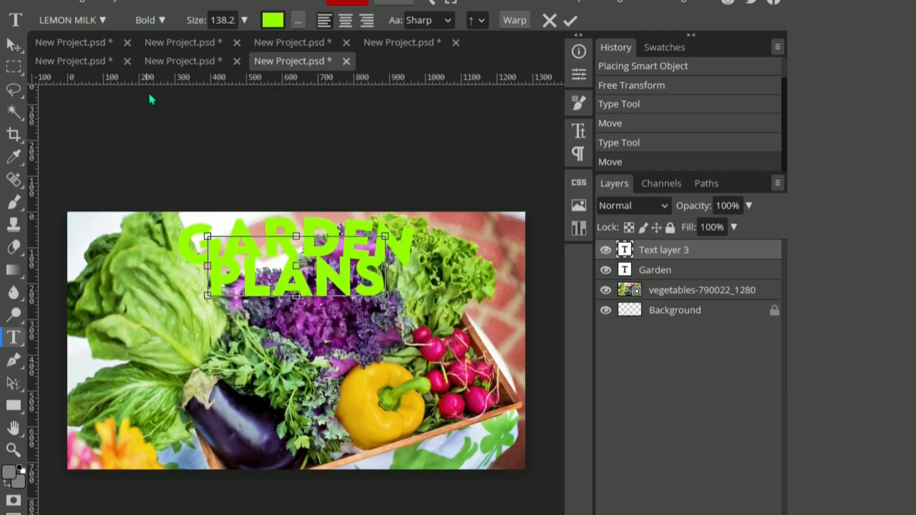
Step: Set the colour of the whole PLANS text to red (ff0000)
{"action": "key", "text": "ctrl+a"}
{"action": "left_click", "coordinate": [272, 20]}
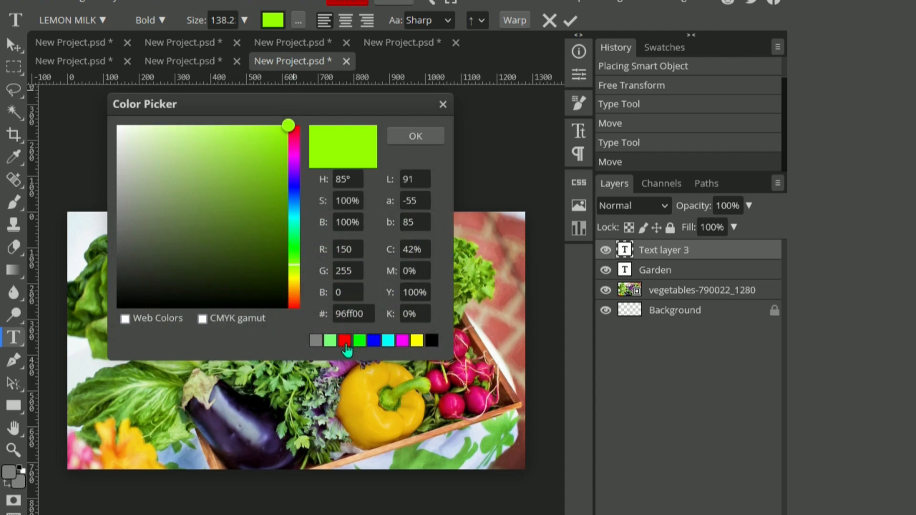
{"action": "left_click", "coordinate": [343, 341]}
{"action": "left_click", "coordinate": [415, 136]}
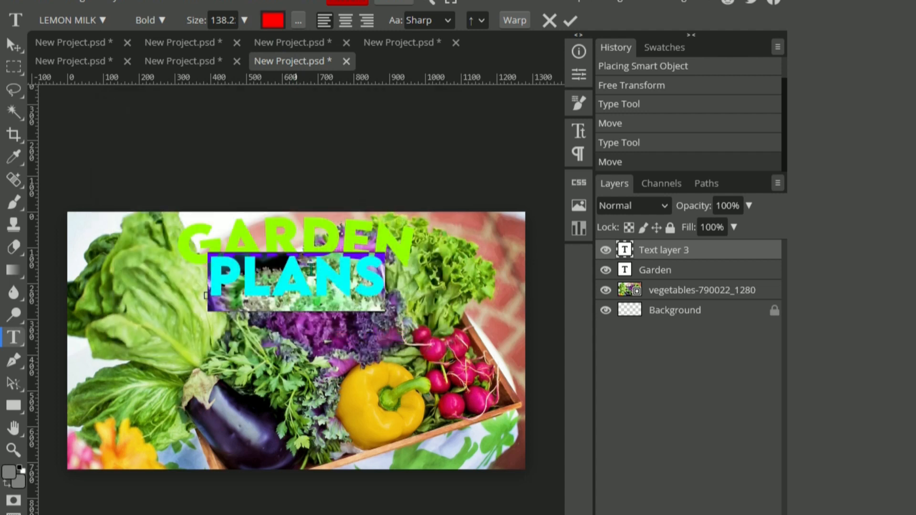
Step: Warp the PLANS text with a horizontal Arc Lower style at 12% bend, and move it slightly down below GARDEN
{"action": "left_click", "coordinate": [514, 20]}
{"action": "left_click", "coordinate": [496, 126]}
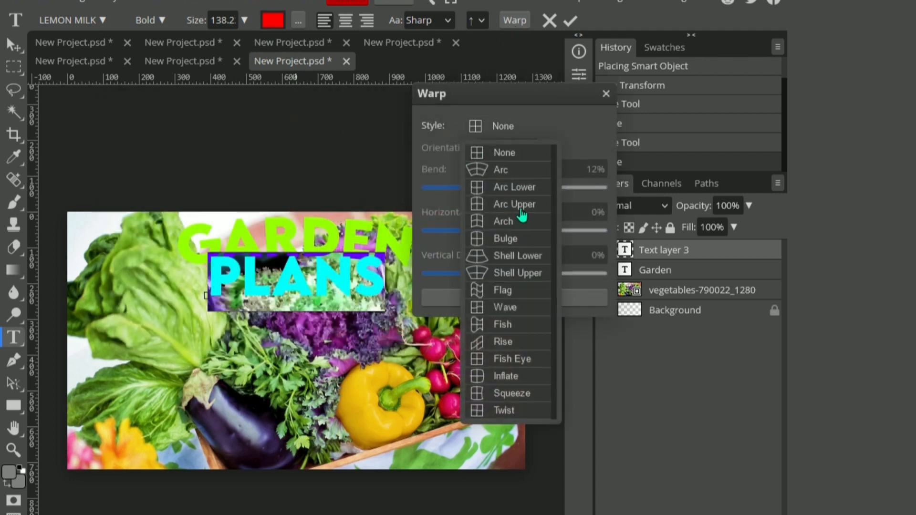
{"action": "left_click", "coordinate": [515, 187]}
{"action": "left_click", "coordinate": [558, 168]}
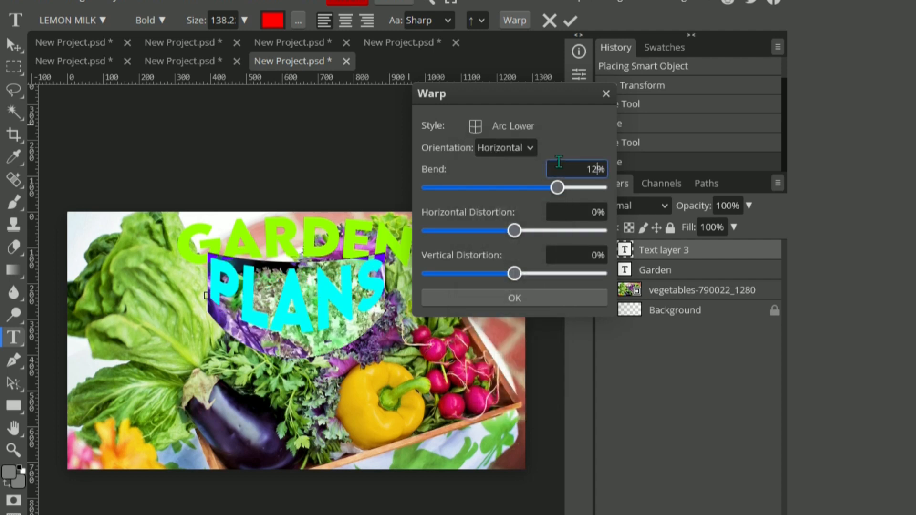
{"action": "key", "text": "Return"}
{"action": "left_click", "coordinate": [536, 300]}
{"action": "key", "text": "v"}
{"action": "left_click_drag", "start_coordinate": [319, 279], "coordinate": [319, 285]}
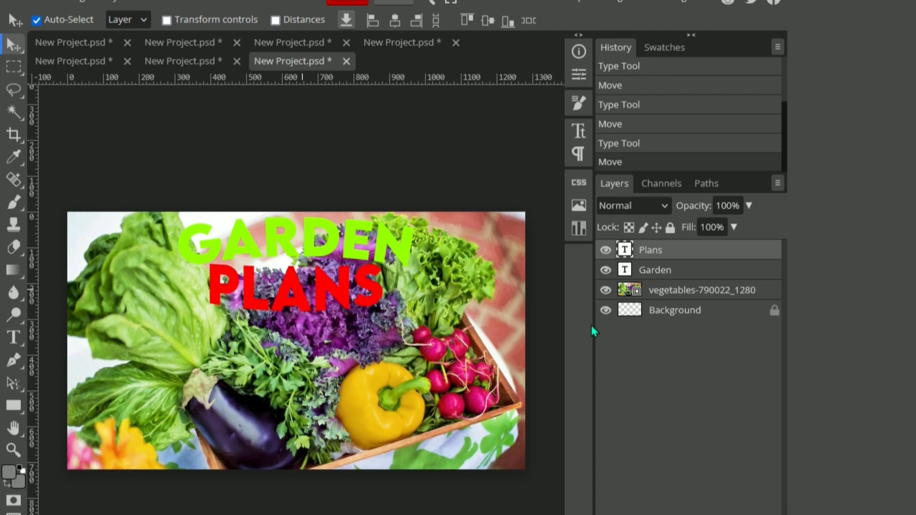
Step: Convert the Plans and Garden text layers together into one smart object
{"action": "left_click", "coordinate": [672, 279], "text": "shift"}
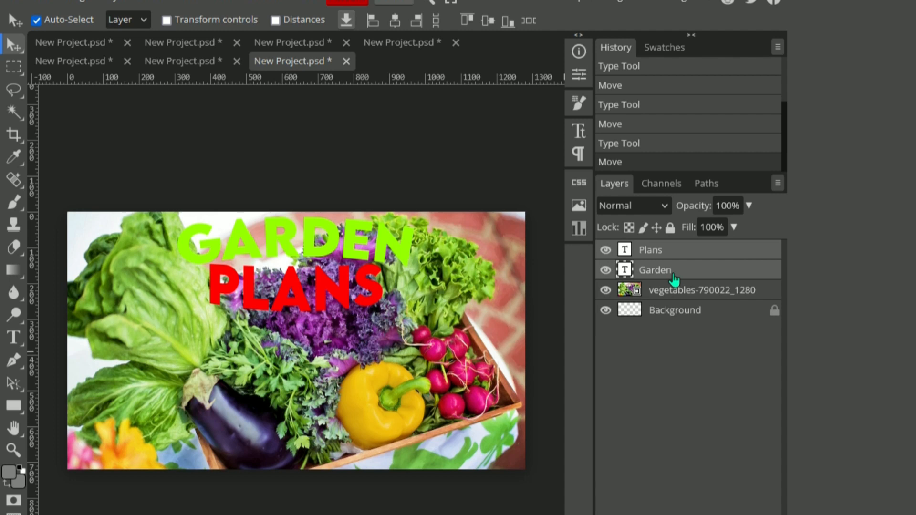
{"action": "right_click", "coordinate": [679, 271]}
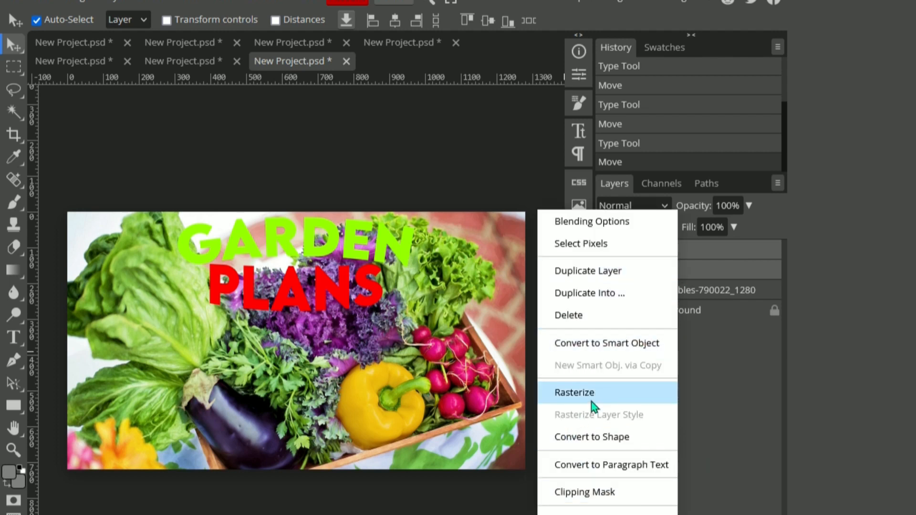
{"action": "left_click", "coordinate": [597, 347]}
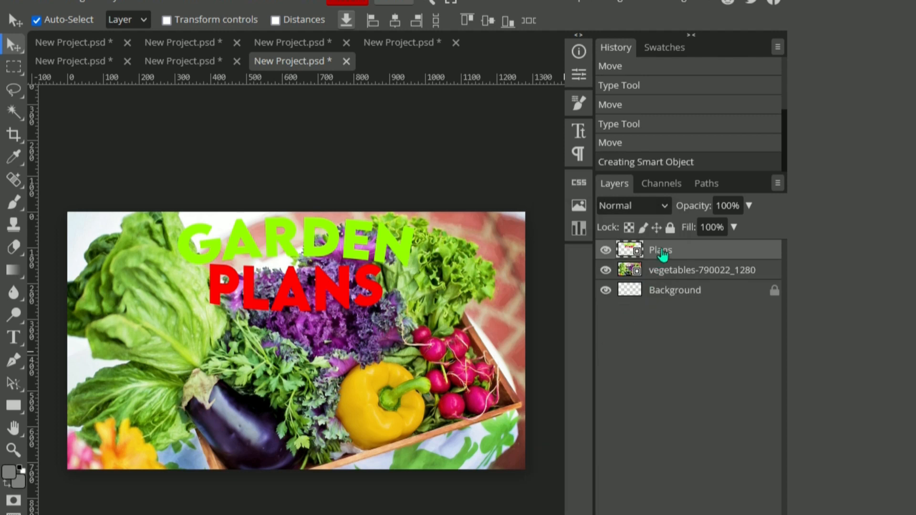
Step: Give the combined title smart object a black outside stroke of 15 px
{"action": "right_click", "coordinate": [661, 254]}
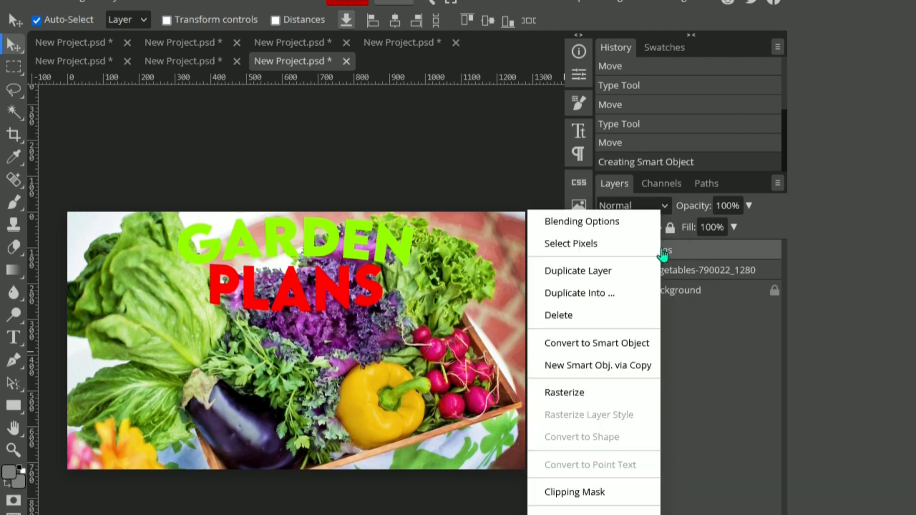
{"action": "left_click", "coordinate": [600, 224]}
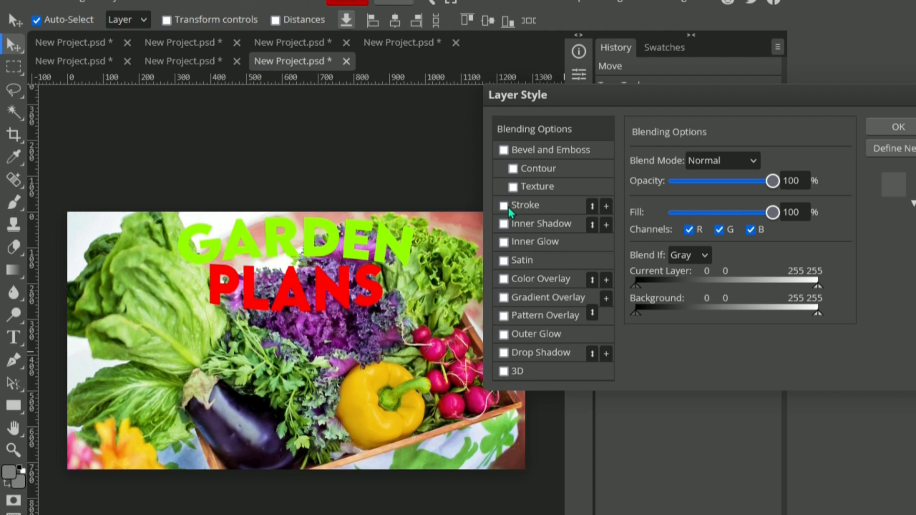
{"action": "left_click", "coordinate": [506, 205]}
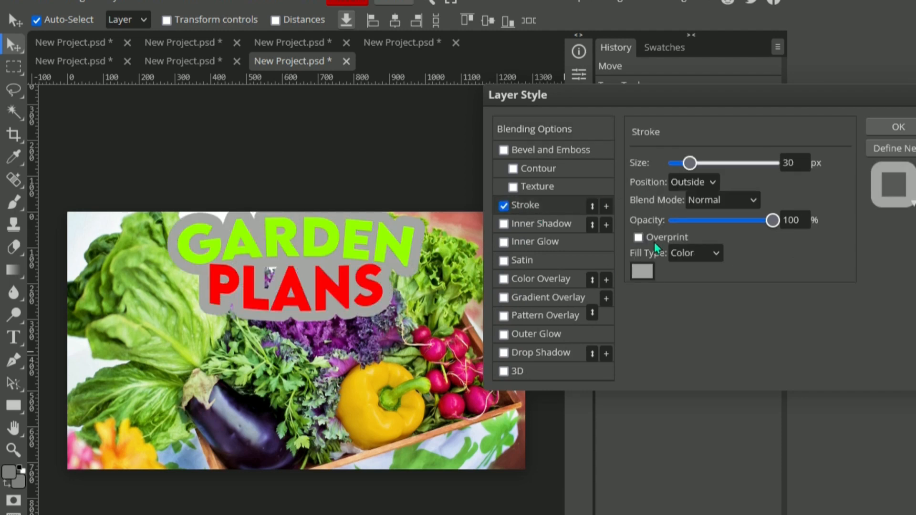
{"action": "left_click", "coordinate": [793, 163]}
{"action": "type", "text": "15"}
{"action": "left_click", "coordinate": [642, 271]}
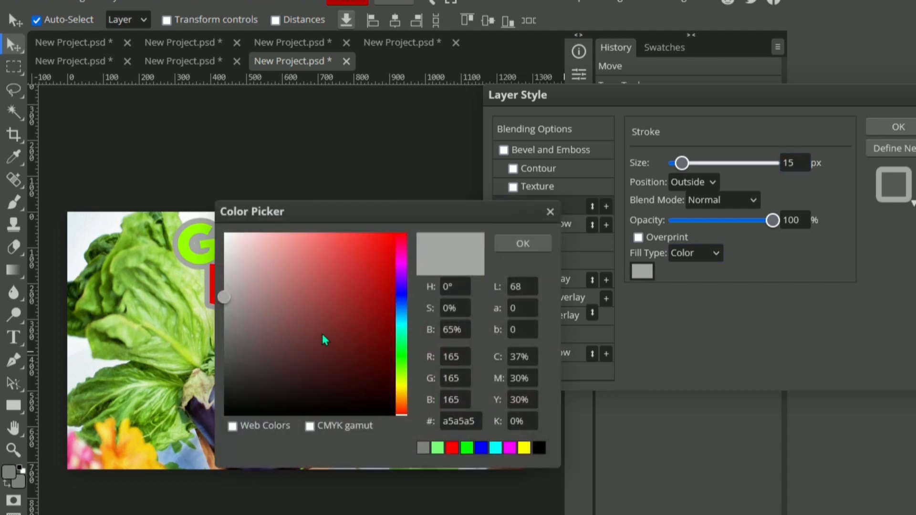
{"action": "left_click", "coordinate": [326, 415]}
{"action": "left_click", "coordinate": [523, 243]}
Step: Add a second outside stroke to the title, 25 px in size and white
{"action": "left_click", "coordinate": [607, 206]}
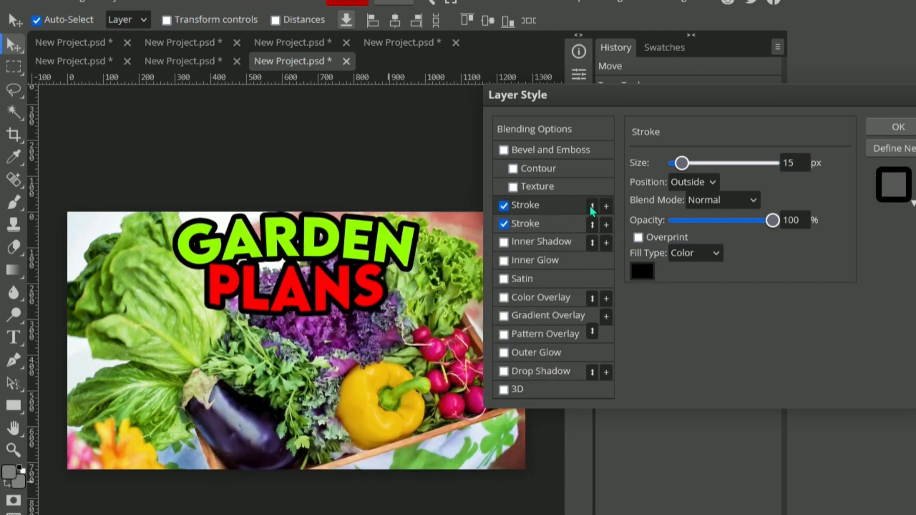
{"action": "double_click", "coordinate": [797, 168]}
{"action": "type", "text": "25"}
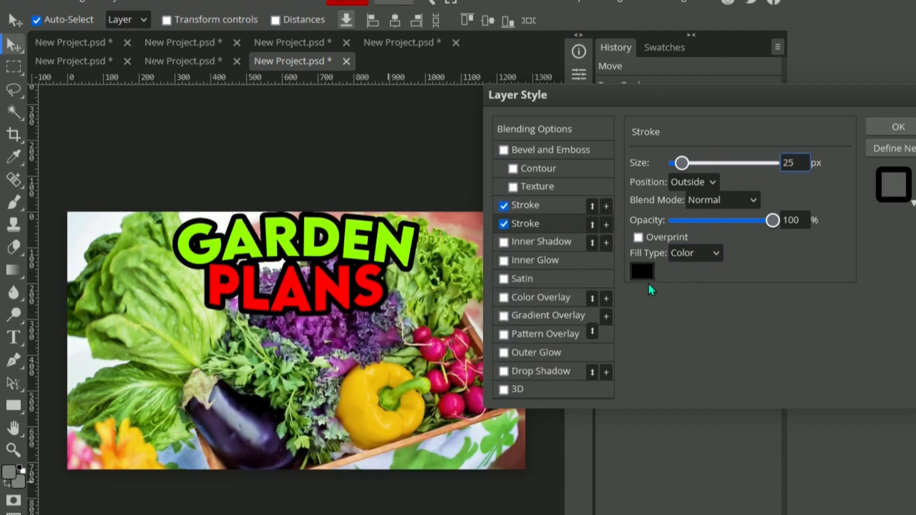
{"action": "left_click", "coordinate": [642, 271]}
{"action": "left_click", "coordinate": [224, 233]}
{"action": "left_click", "coordinate": [523, 243]}
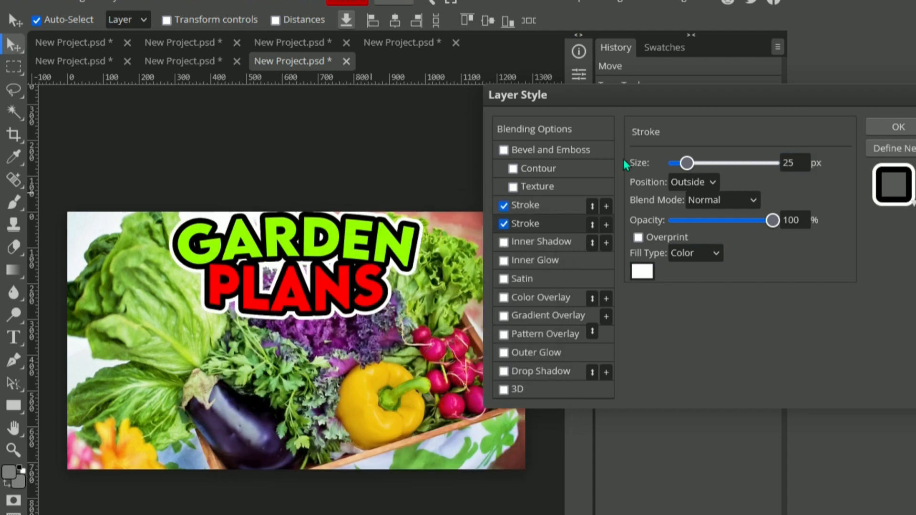
Step: Add a 120° drop shadow with 33 px distance, 0% spread and 0 px size, and shift the title slightly left and down
{"action": "left_click", "coordinate": [504, 372]}
{"action": "left_click", "coordinate": [533, 373]}
{"action": "type", "text": "120"}
{"action": "key", "text": "Return"}
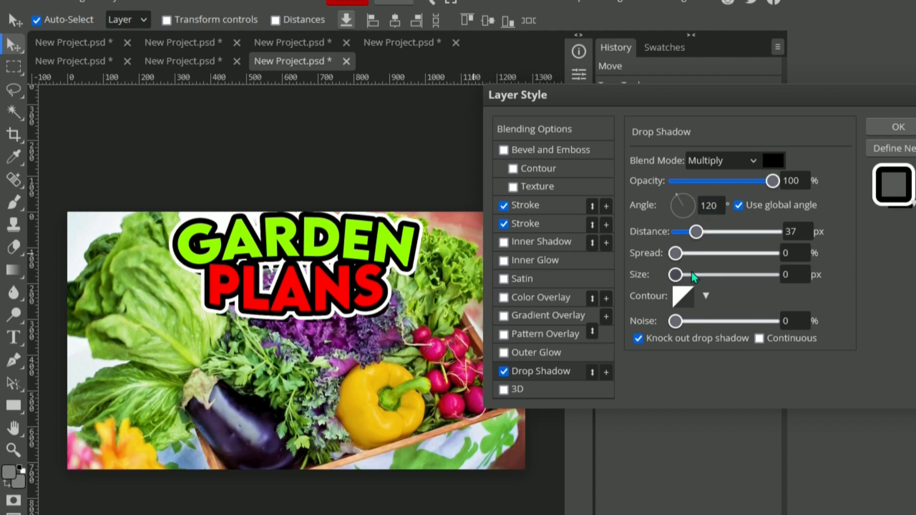
{"action": "mouse_move", "coordinate": [676, 280]}
{"action": "left_mouse_down"}
{"action": "mouse_move", "coordinate": [750, 291]}
{"action": "mouse_move", "coordinate": [675, 281]}
{"action": "mouse_move", "coordinate": [705, 256]}
{"action": "mouse_move", "coordinate": [774, 272]}
{"action": "mouse_move", "coordinate": [702, 260]}
{"action": "mouse_move", "coordinate": [661, 272]}
{"action": "left_mouse_up"}
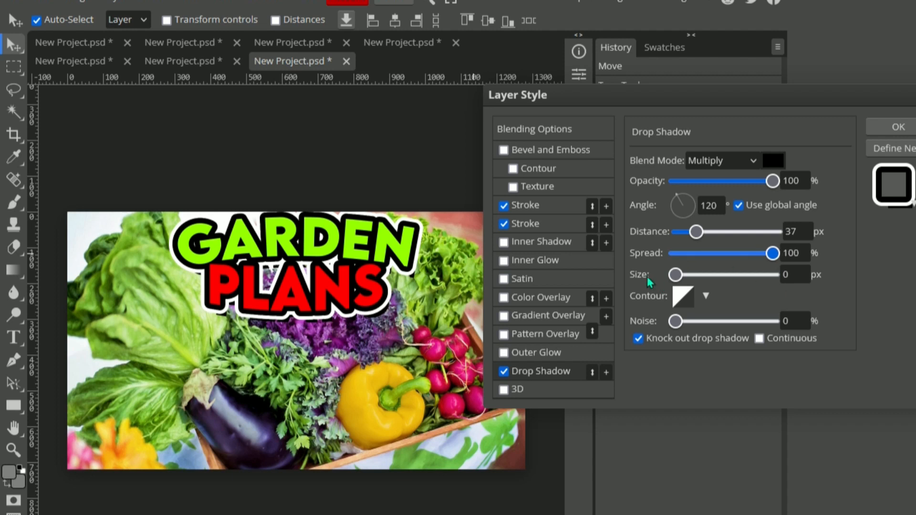
{"action": "mouse_move", "coordinate": [675, 321]}
{"action": "left_mouse_down"}
{"action": "mouse_move", "coordinate": [767, 322]}
{"action": "mouse_move", "coordinate": [663, 329]}
{"action": "left_mouse_up"}
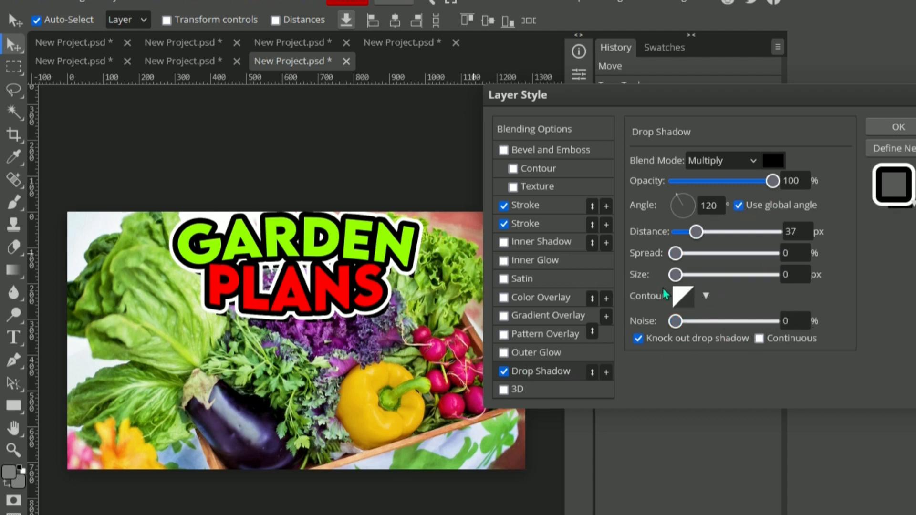
{"action": "left_click_drag", "start_coordinate": [695, 232], "coordinate": [411, 206]}
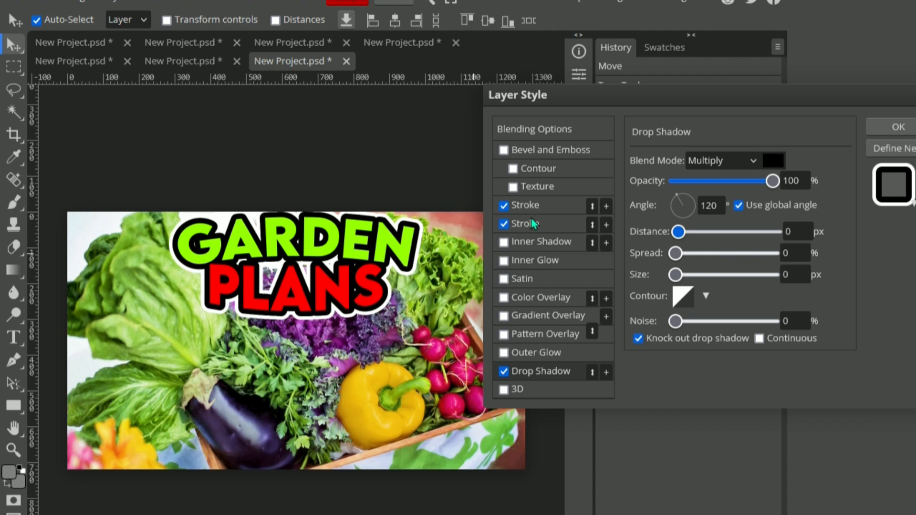
{"action": "left_click_drag", "start_coordinate": [682, 242], "coordinate": [696, 237]}
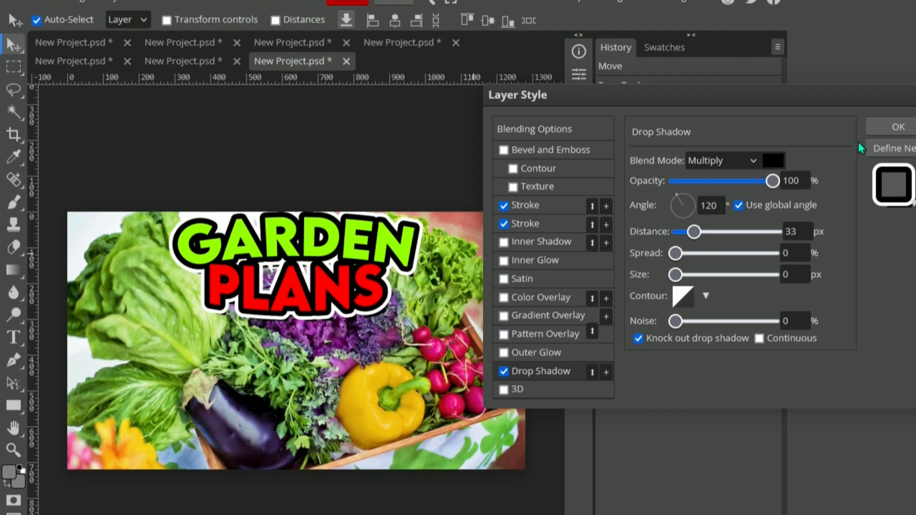
{"action": "left_click", "coordinate": [890, 127]}
{"action": "left_click_drag", "start_coordinate": [300, 261], "coordinate": [287, 269]}
Step: Export the thumbnail as a 1280 × 720 px PNG at 99% quality, checking the compressed preview before saving
{"action": "left_click", "coordinate": [31, 5]}
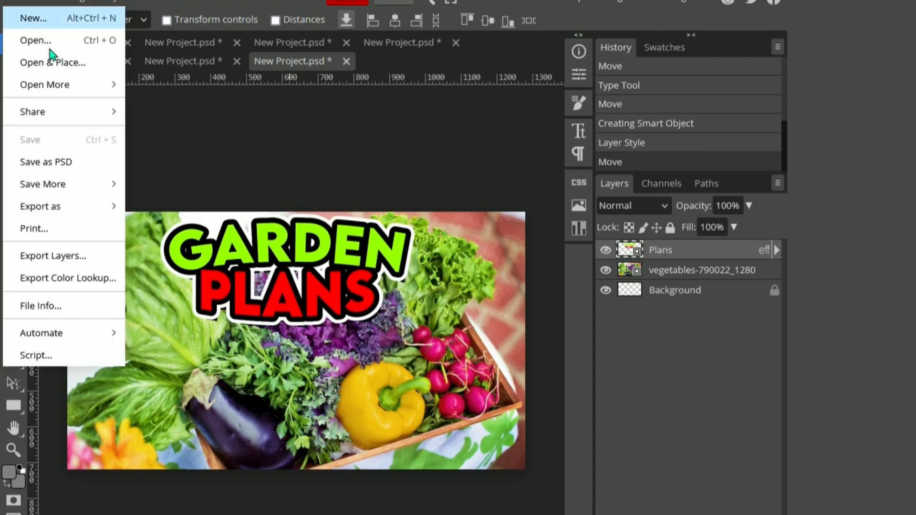
{"action": "mouse_move", "coordinate": [70, 206]}
{"action": "left_click", "coordinate": [172, 207]}
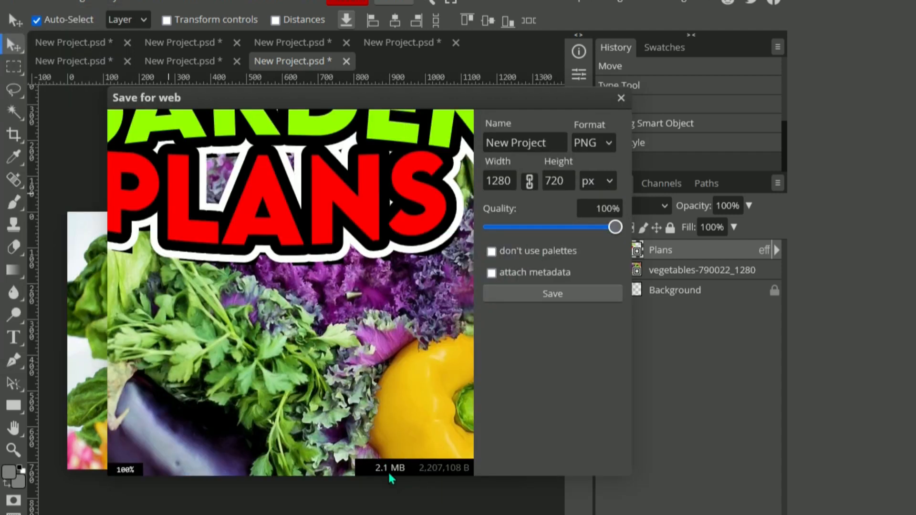
{"action": "left_click", "coordinate": [610, 208]}
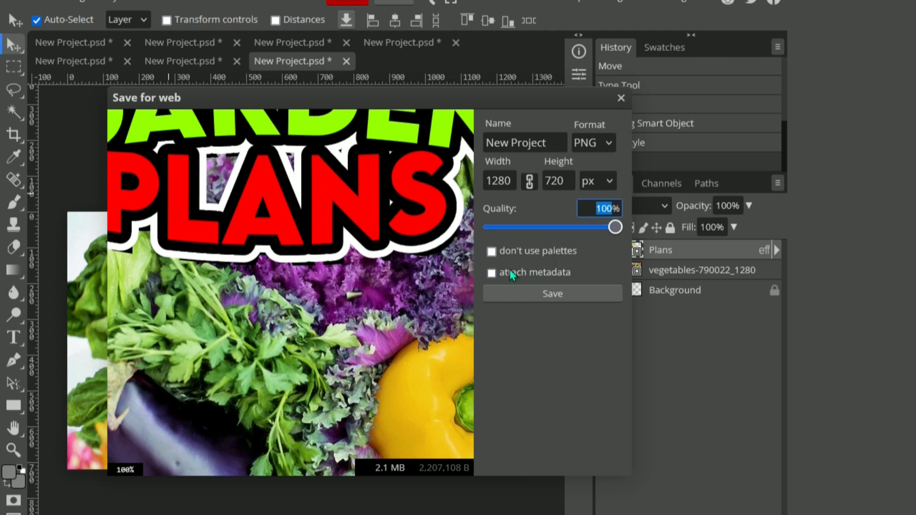
{"action": "type", "text": "99"}
{"action": "left_click", "coordinate": [481, 354]}
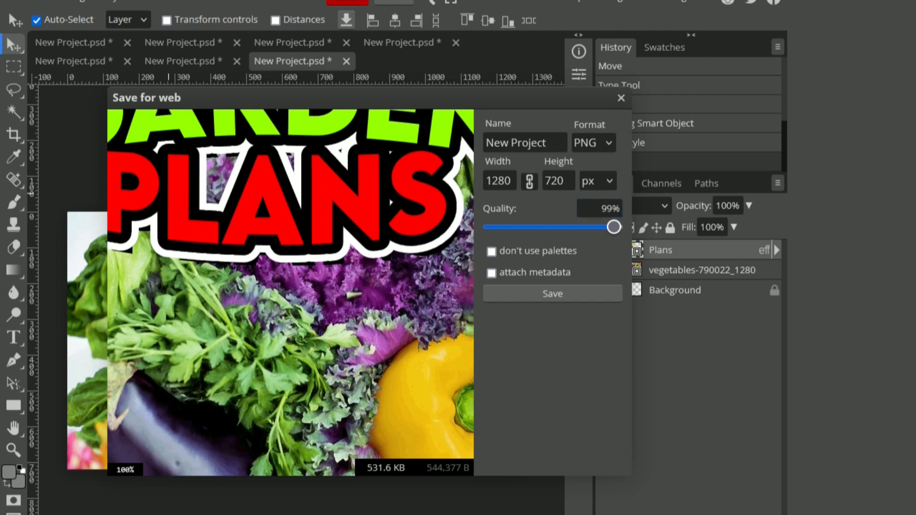
{"action": "left_click_drag", "start_coordinate": [364, 448], "coordinate": [324, 384]}
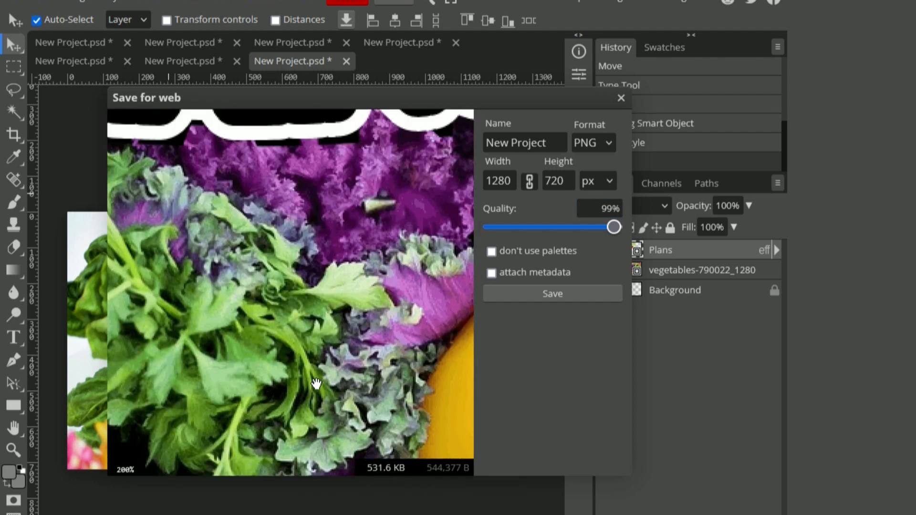
{"action": "scroll", "coordinate": [315, 377], "scroll_direction": "down", "scroll_amount": 2}
{"action": "scroll", "coordinate": [316, 366], "scroll_direction": "down", "scroll_amount": 1}
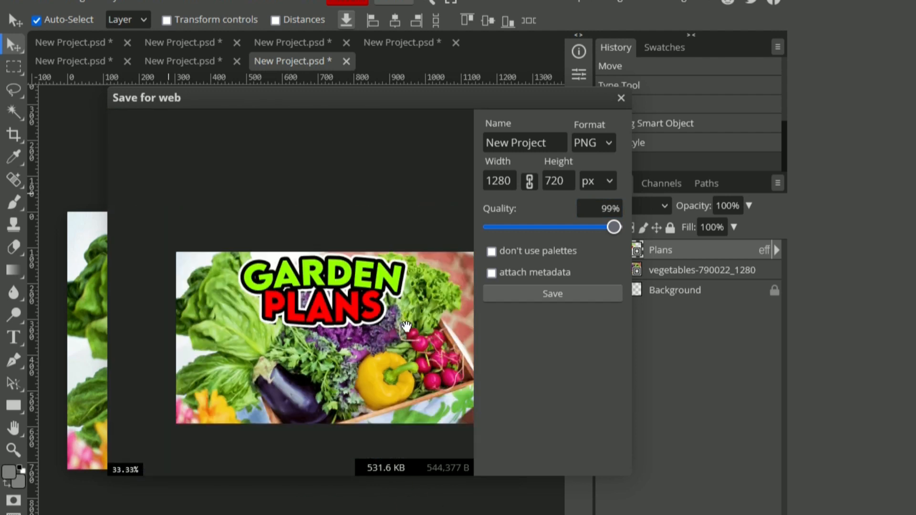
{"action": "left_click", "coordinate": [564, 295]}
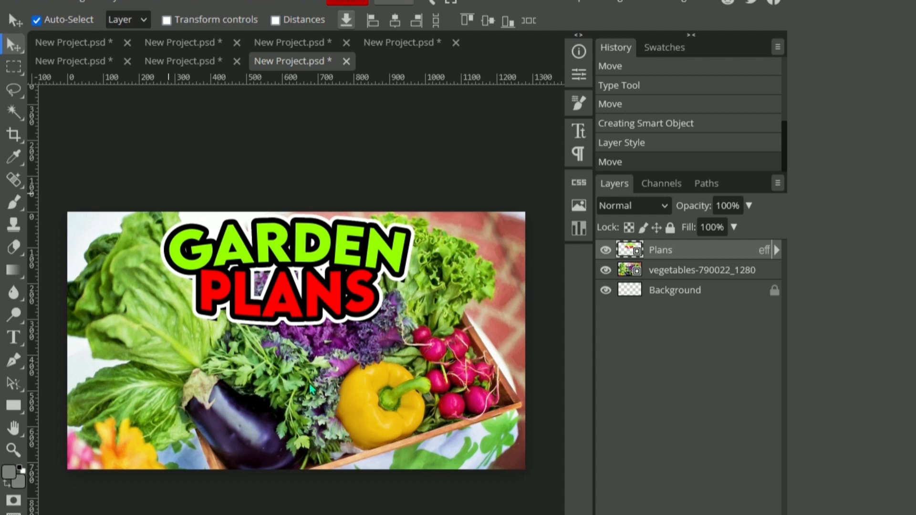
Step: Create a new 1280 × 720 px Youtube Thumbnail project and place the garden-670516_1280 image from the Thumbnails folder in it
{"action": "key", "text": "alt+ctrl+n"}
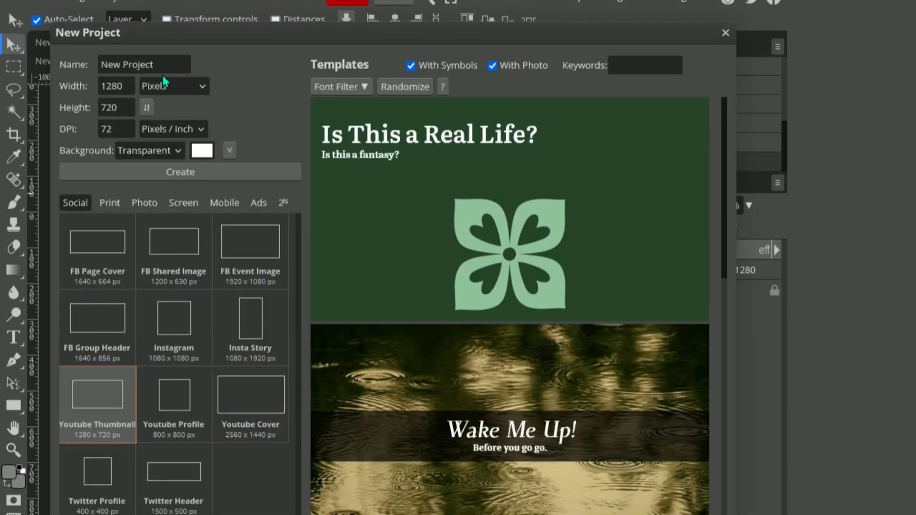
{"action": "left_click", "coordinate": [210, 175]}
{"action": "left_click", "coordinate": [404, 513]}
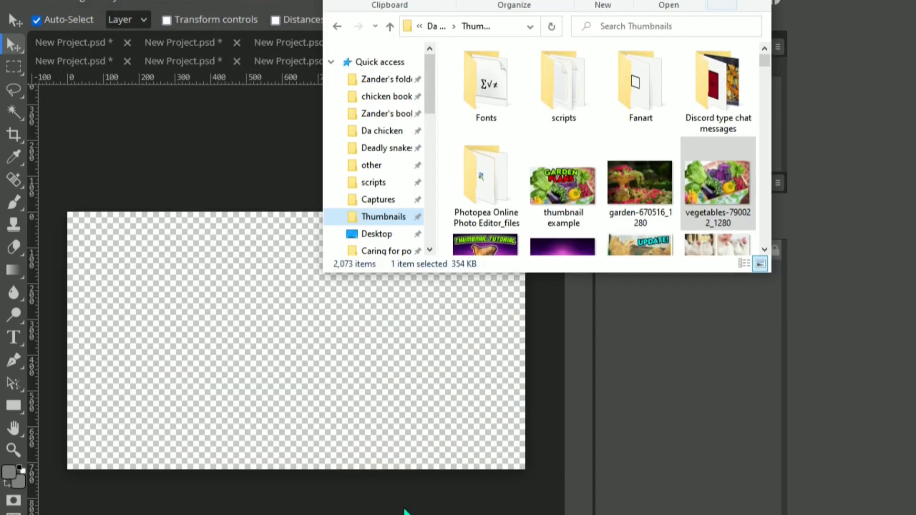
{"action": "left_click_drag", "start_coordinate": [639, 184], "coordinate": [387, 367]}
Step: Scale the garden image to 100% so it spans the canvas width, and lower it until its upper edge meets the canvas edge
{"action": "left_click_drag", "start_coordinate": [485, 341], "coordinate": [525, 341]}
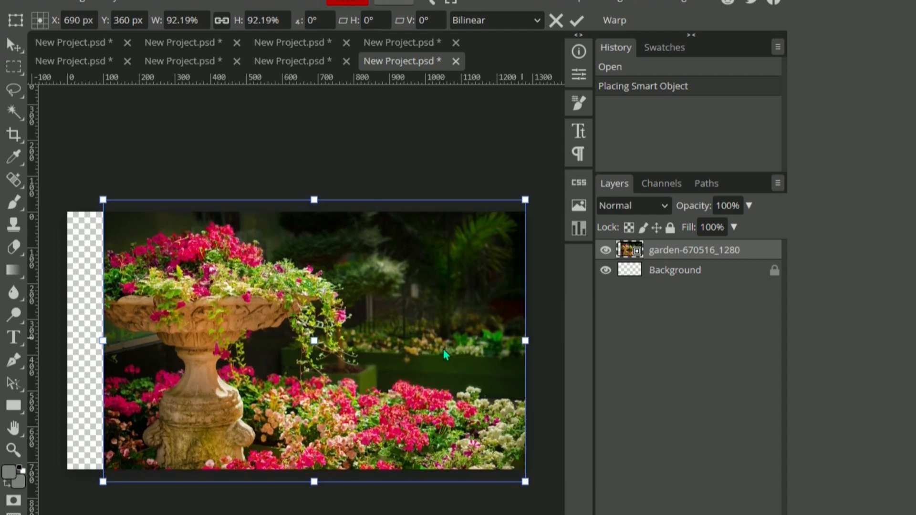
{"action": "left_click_drag", "start_coordinate": [104, 340], "coordinate": [67, 324]}
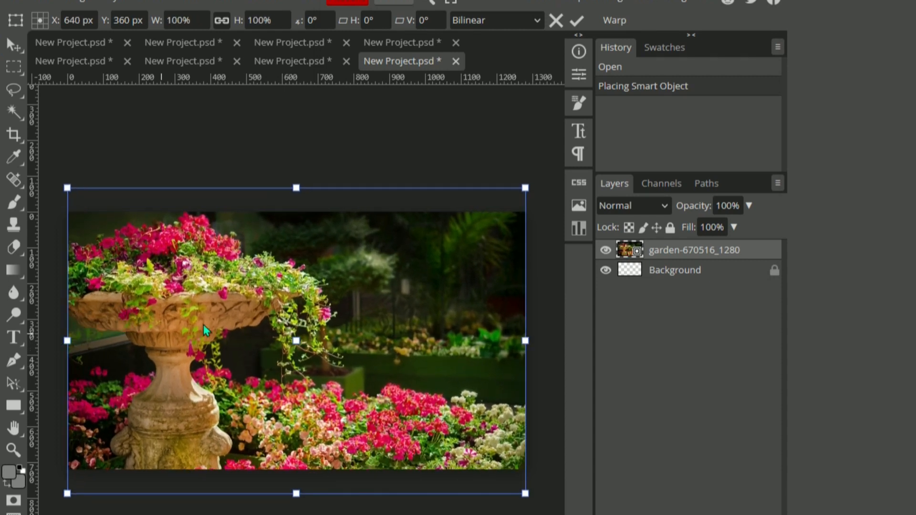
{"action": "left_click_drag", "start_coordinate": [206, 337], "coordinate": [207, 349]}
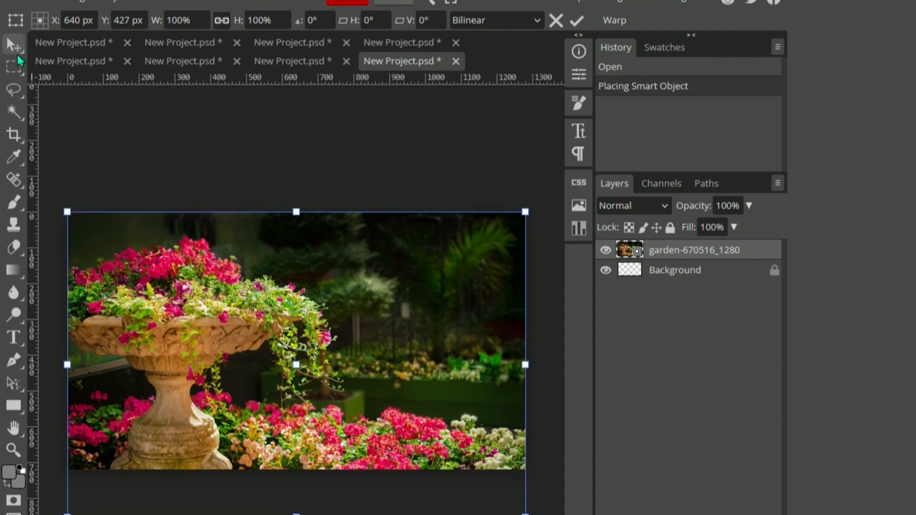
{"action": "left_click", "coordinate": [14, 45]}
Step: Enter GARDEN in a new text layer over the image's dark upper area and adjust the font size of the whole word
{"action": "left_click", "coordinate": [20, 348]}
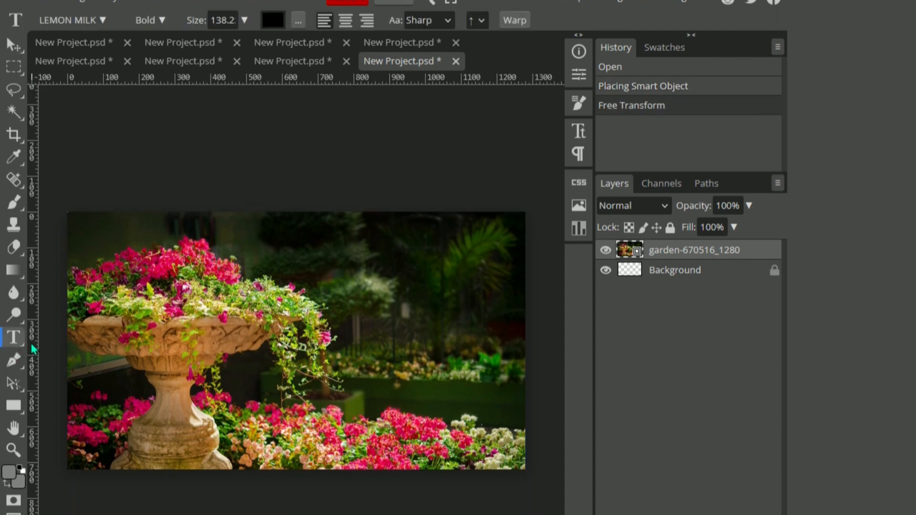
{"action": "left_click", "coordinate": [323, 258]}
{"action": "type", "text": "GARDE"}
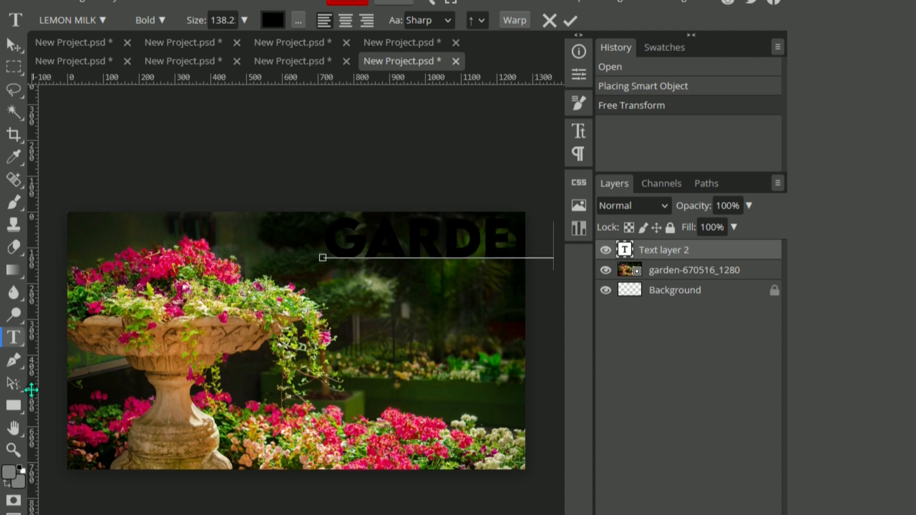
{"action": "key", "text": "ctrl+a"}
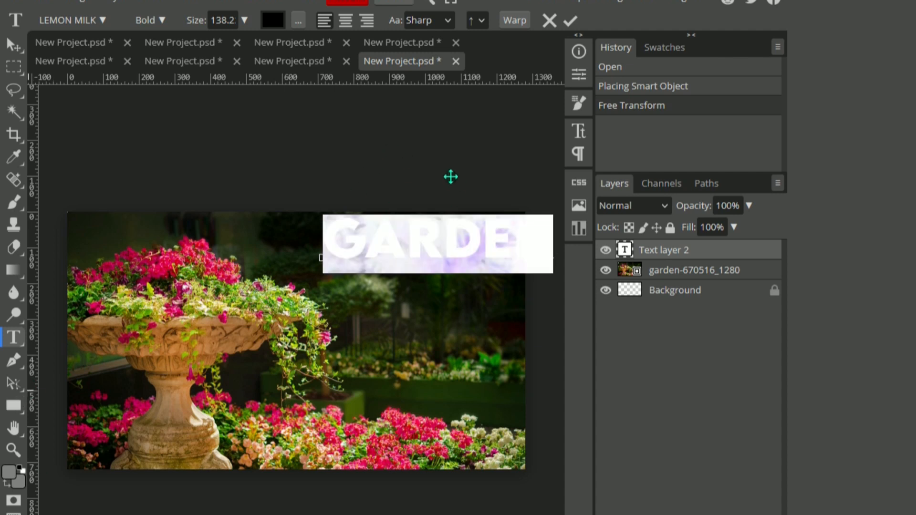
{"action": "left_click_drag", "start_coordinate": [244, 20], "coordinate": [241, 42]}
Step: Switch to Google and search for the opposite color of pink
{"action": "left_click", "coordinate": [269, 21]}
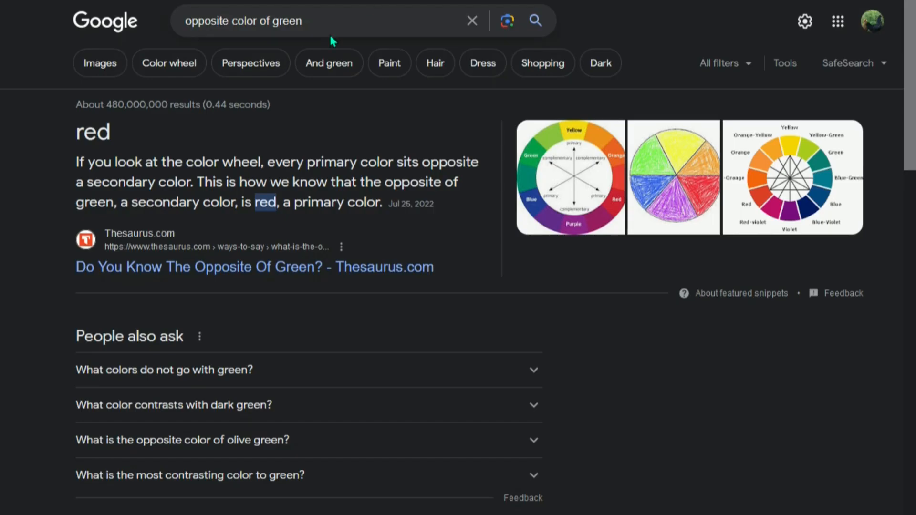
{"action": "double_click", "coordinate": [329, 21]}
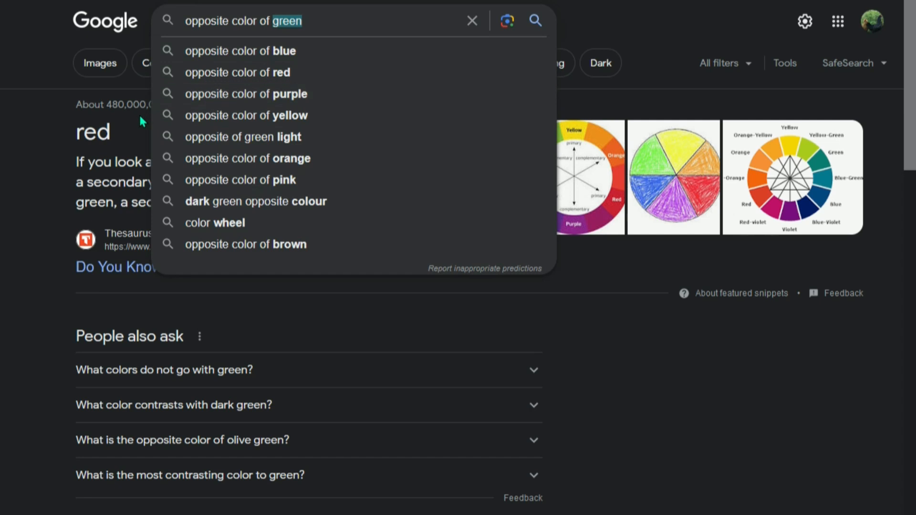
{"action": "type", "text": "pink"}
{"action": "key", "text": "Return"}
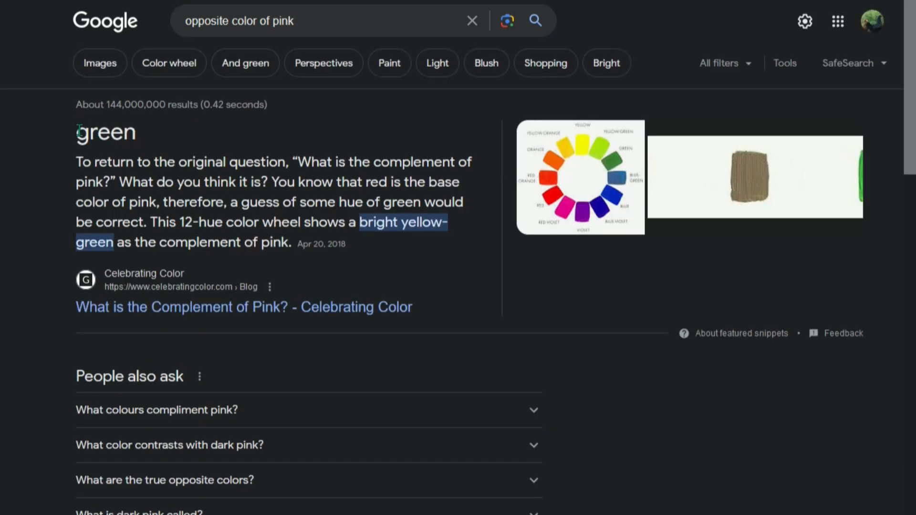
{"action": "double_click", "coordinate": [107, 139]}
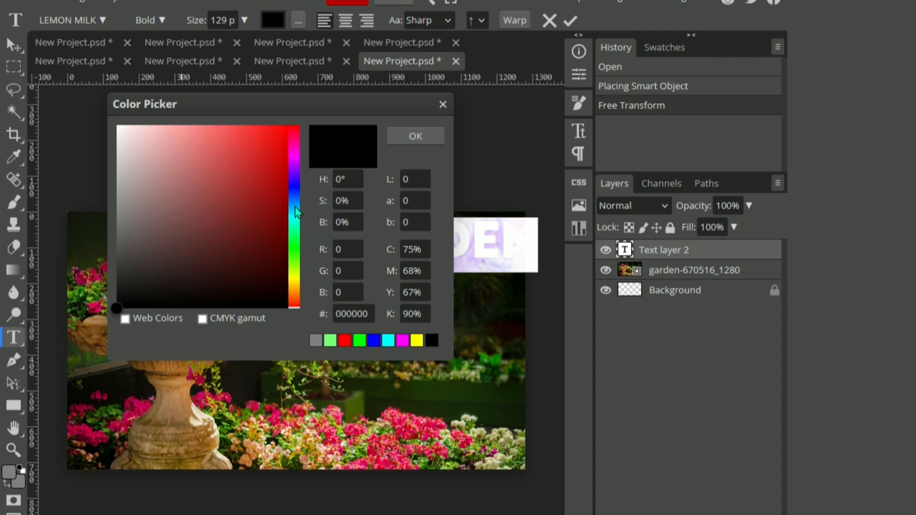
Step: Switch back to Photopea and color the GARDEN text bright pink, #ff0078
{"action": "left_click_drag", "start_coordinate": [296, 212], "coordinate": [294, 143]}
{"action": "left_click_drag", "start_coordinate": [258, 176], "coordinate": [391, 119]}
{"action": "left_click", "coordinate": [415, 136]}
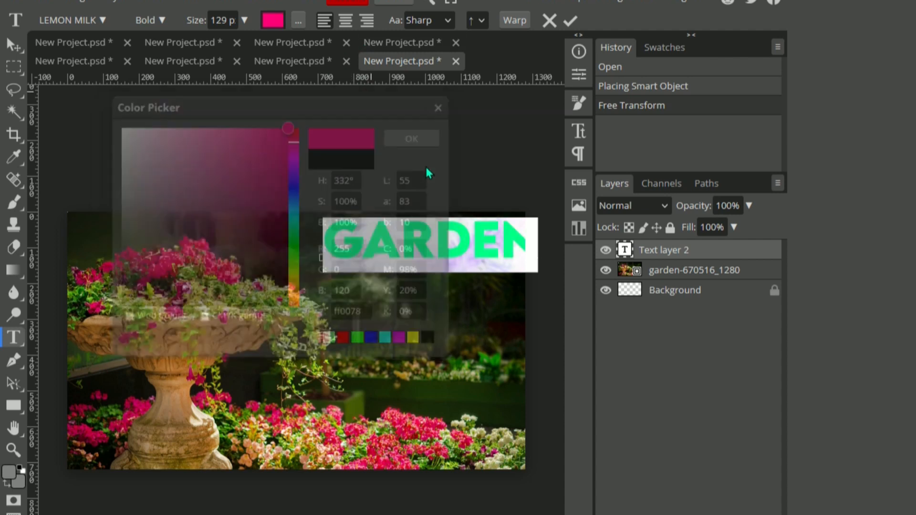
Step: Move the GARDEN text inward so the whole word fits inside the canvas near its upper right, keeping the background image in place
{"action": "left_click", "coordinate": [14, 45]}
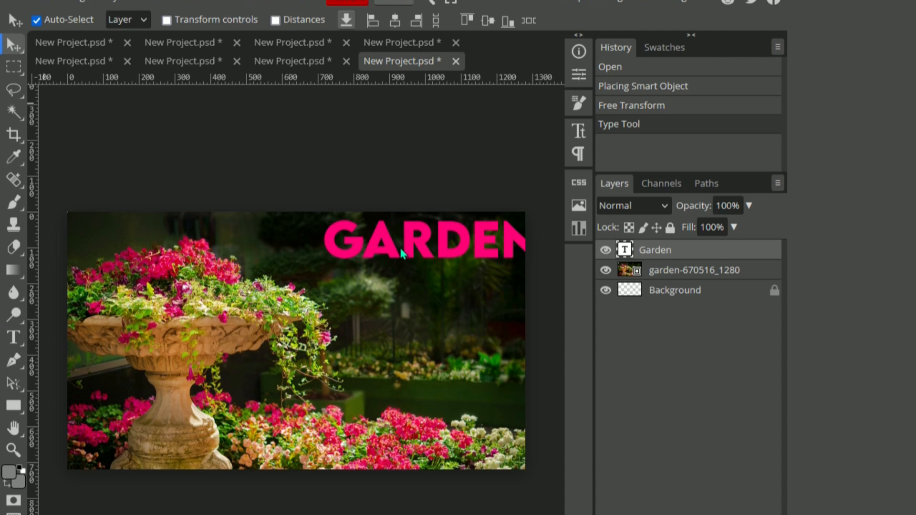
{"action": "left_click_drag", "start_coordinate": [400, 253], "coordinate": [361, 245]}
{"action": "left_click_drag", "start_coordinate": [431, 260], "coordinate": [383, 268]}
{"action": "key", "text": "ctrl+z"}
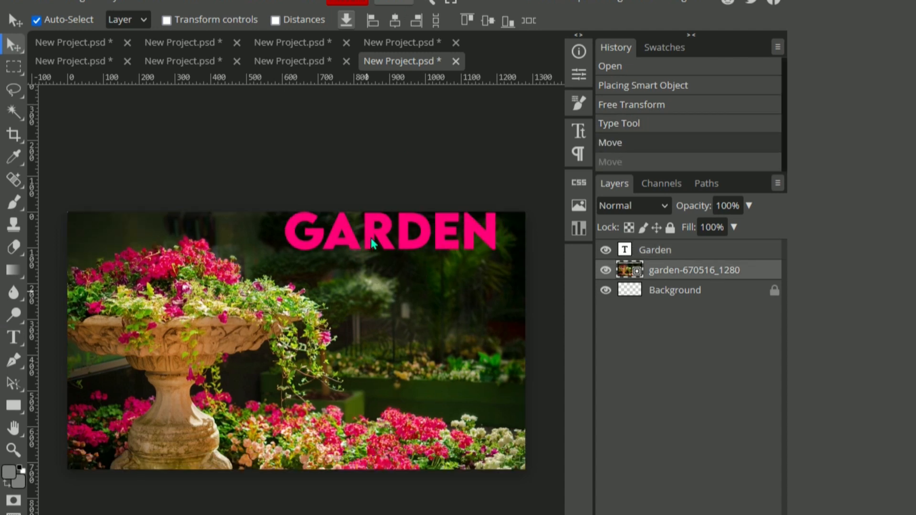
{"action": "left_click", "coordinate": [378, 260]}
Step: Add a new PLANS text layer beneath GARDEN and color it bright green, #00ff00
{"action": "left_click", "coordinate": [13, 337]}
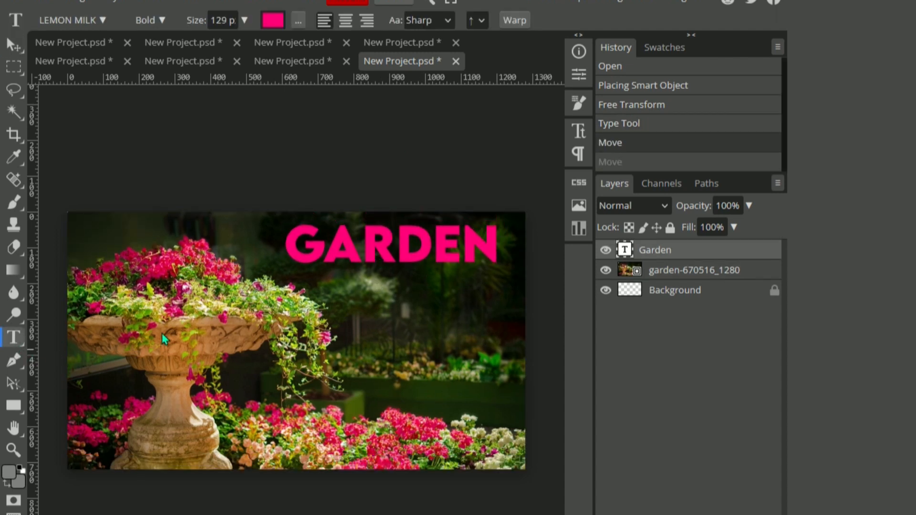
{"action": "left_click", "coordinate": [306, 305]}
{"action": "type", "text": "PLANS"}
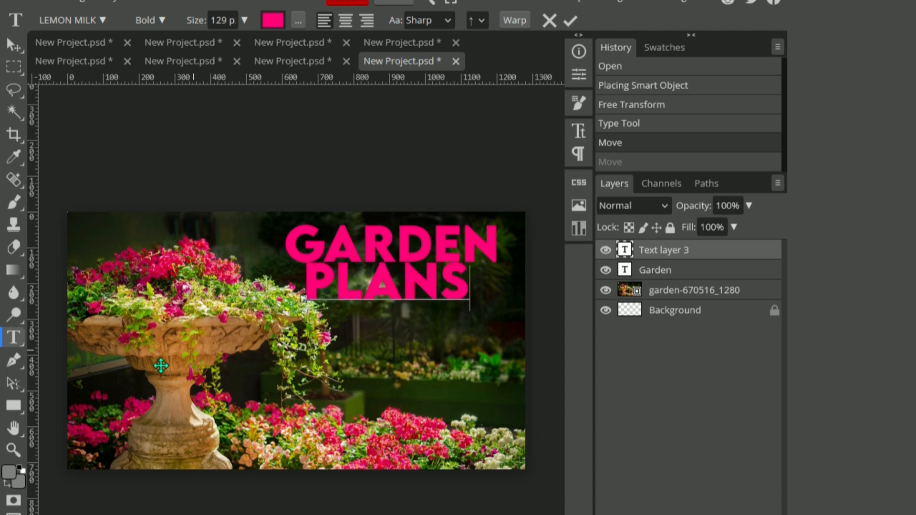
{"action": "key", "text": "ctrl+a"}
{"action": "left_click", "coordinate": [272, 20]}
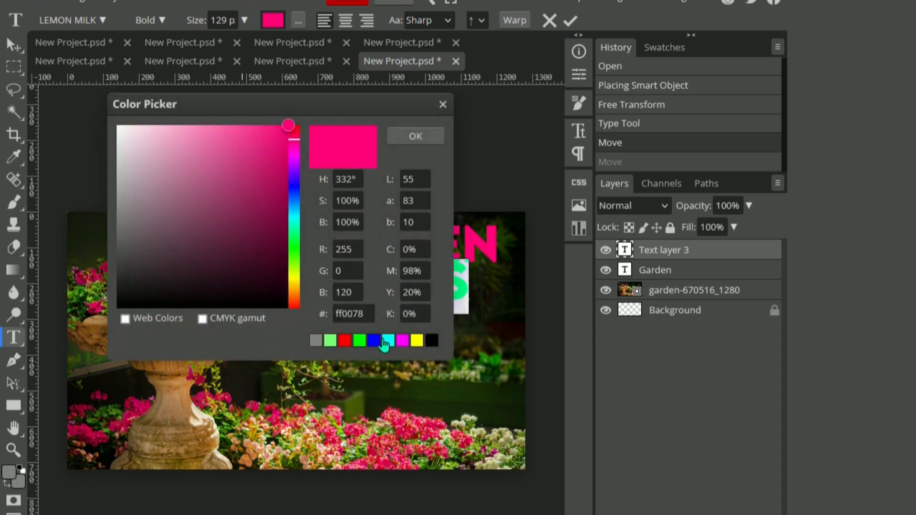
{"action": "left_click", "coordinate": [358, 340]}
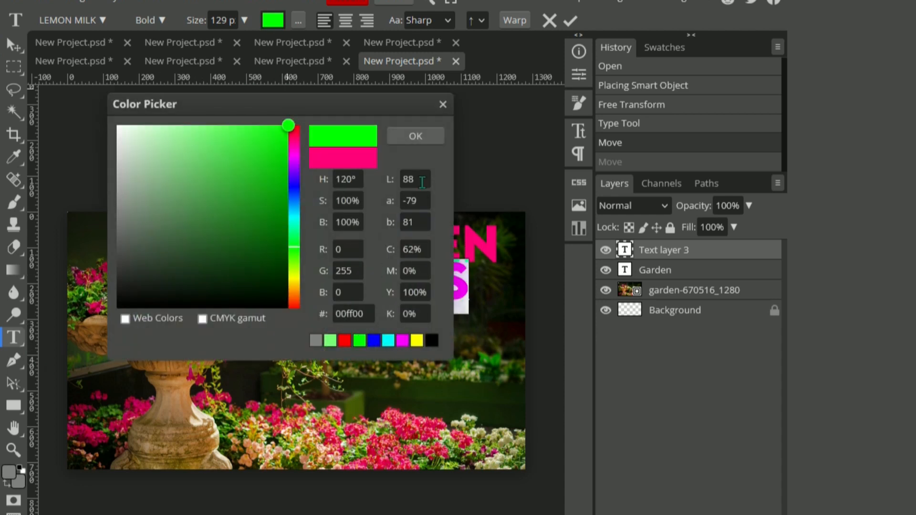
{"action": "left_click", "coordinate": [416, 136]}
Step: Move PLANS down over the flowers at the base of the image and lower GARDEN slightly
{"action": "left_click", "coordinate": [13, 44]}
{"action": "left_click_drag", "start_coordinate": [385, 290], "coordinate": [290, 431]}
{"action": "left_click_drag", "start_coordinate": [397, 260], "coordinate": [393, 268]}
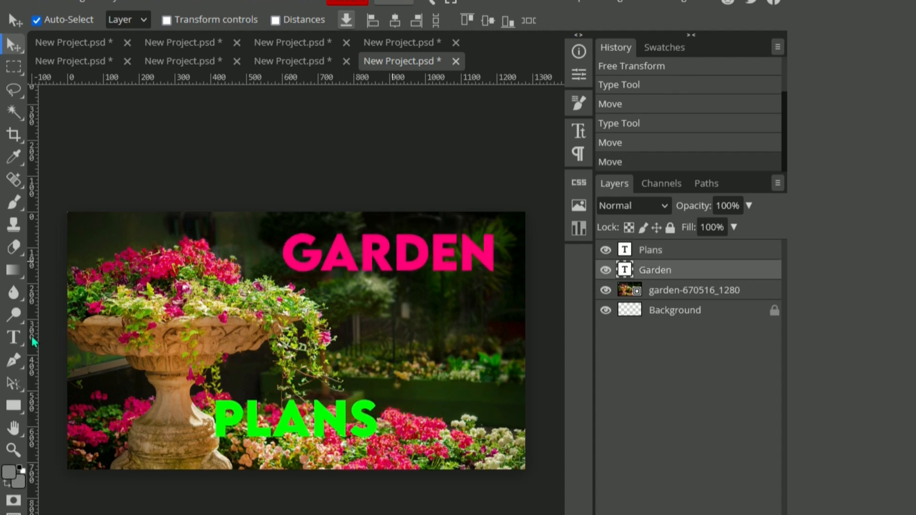
Step: Warp the GARDEN text with the Rise style at a horizontal bend of -12%
{"action": "left_click", "coordinate": [13, 337]}
{"action": "left_click", "coordinate": [514, 20]}
{"action": "left_click", "coordinate": [474, 126]}
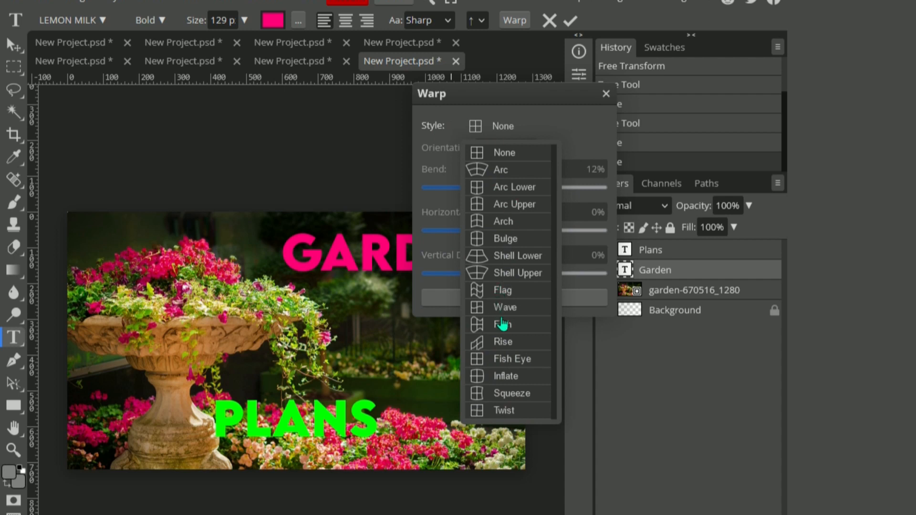
{"action": "left_click", "coordinate": [504, 341]}
{"action": "left_click", "coordinate": [596, 170]}
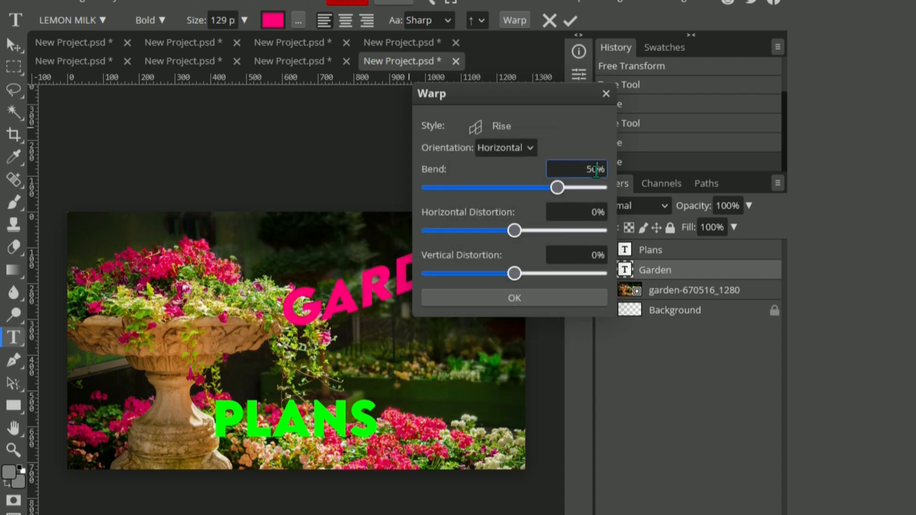
{"action": "double_click", "coordinate": [590, 170]}
{"action": "type", "text": "-12"}
{"action": "left_click_drag", "start_coordinate": [522, 101], "coordinate": [661, 116]}
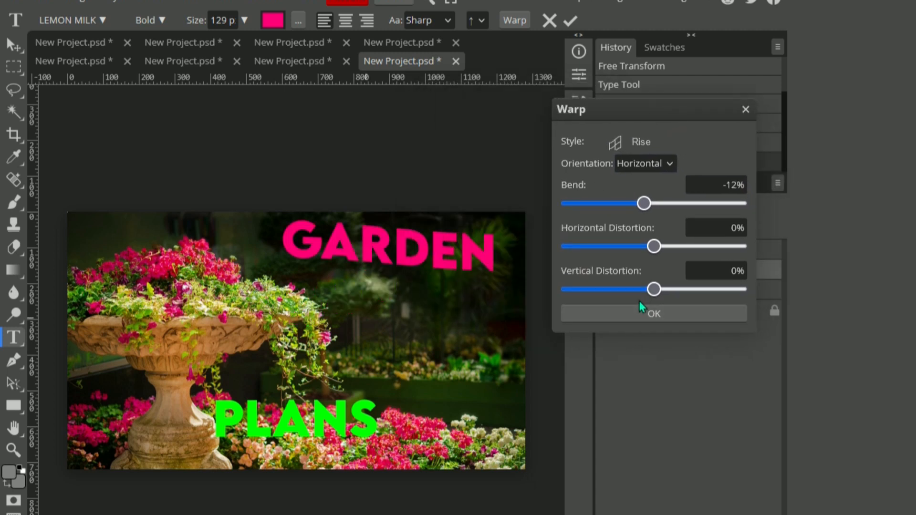
{"action": "left_click", "coordinate": [639, 314]}
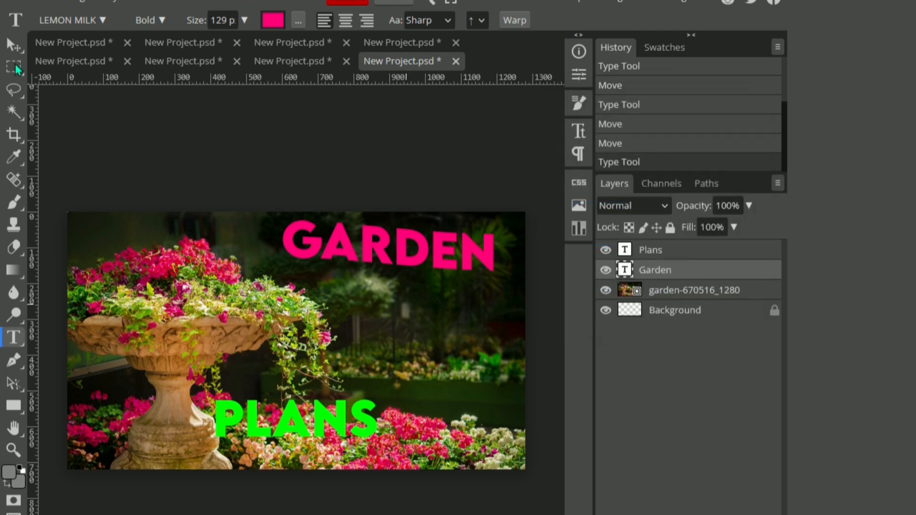
Step: Move PLANS back up beneath GARDEN and warp it with the same Rise style at -12% bend
{"action": "key", "text": "v"}
{"action": "left_click_drag", "start_coordinate": [273, 435], "coordinate": [388, 316]}
{"action": "left_click", "coordinate": [10, 339]}
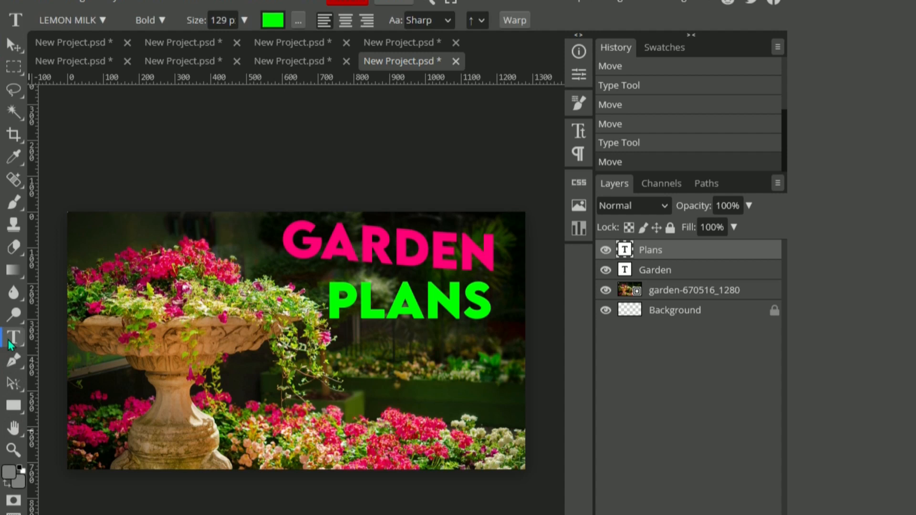
{"action": "double_click", "coordinate": [351, 294]}
{"action": "left_click", "coordinate": [514, 20]}
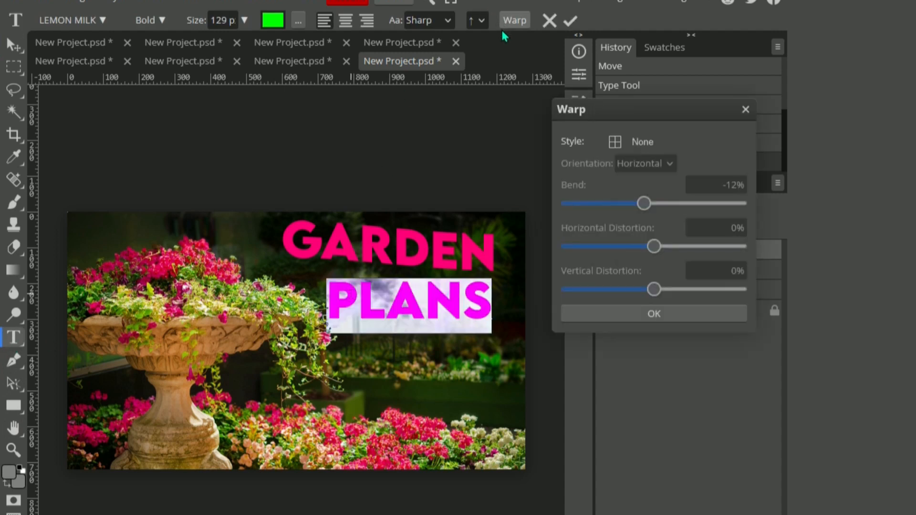
{"action": "left_click", "coordinate": [639, 142]}
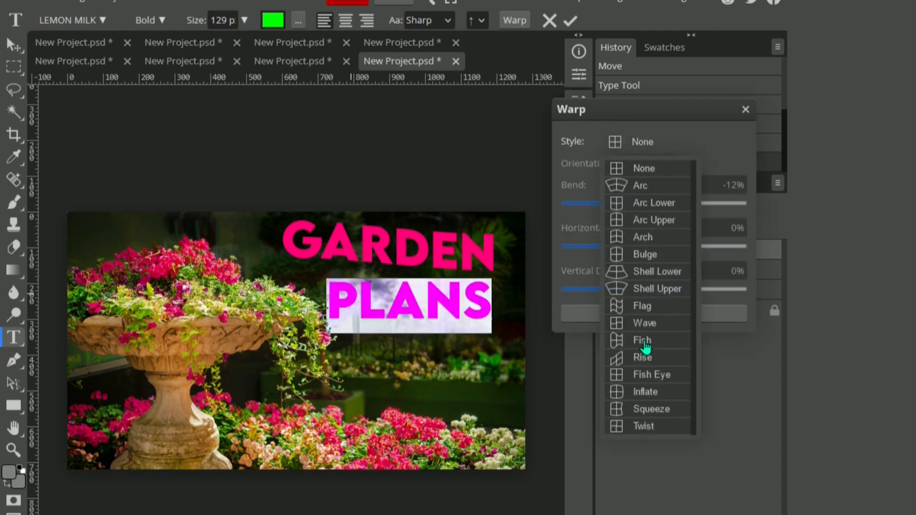
{"action": "left_click", "coordinate": [640, 363]}
{"action": "left_click", "coordinate": [721, 181]}
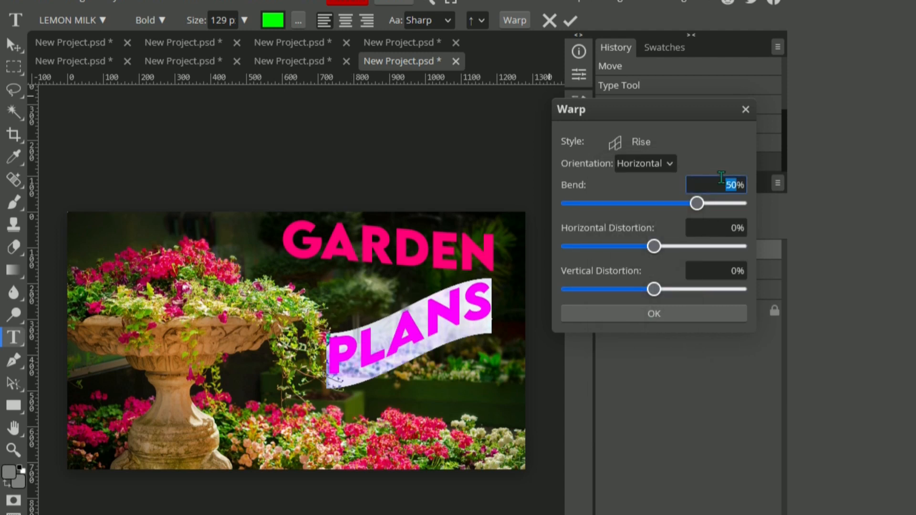
{"action": "type", "text": "-12"}
{"action": "left_click", "coordinate": [715, 143]}
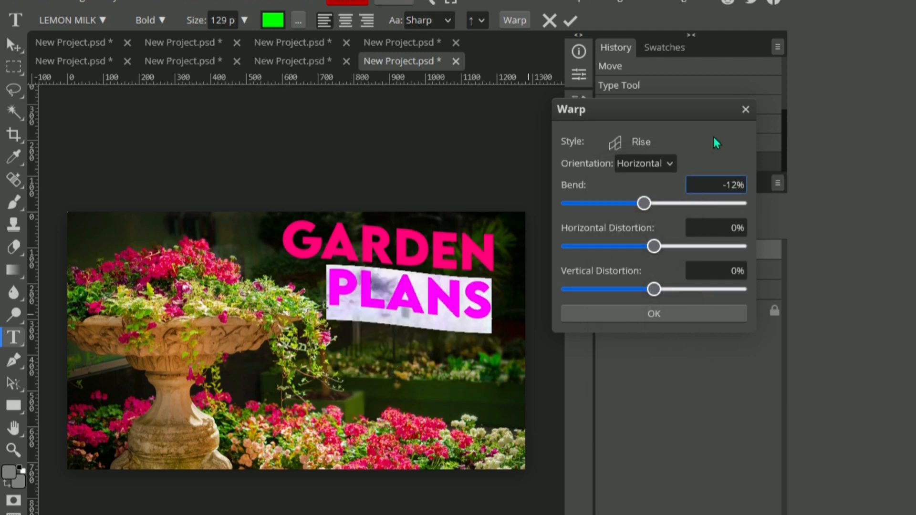
{"action": "left_click", "coordinate": [639, 314]}
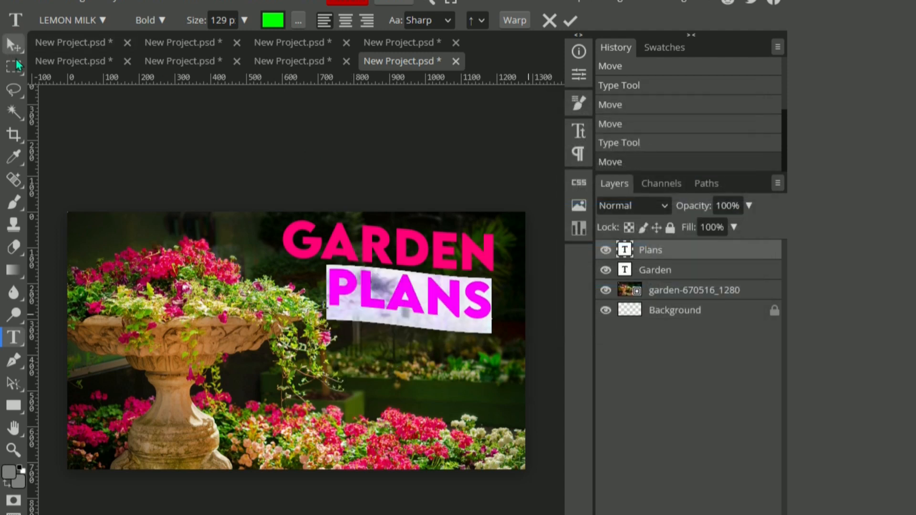
Step: Shift PLANS left to sit closely under GARDEN and convert both text layers into one smart object
{"action": "left_click", "coordinate": [14, 47]}
{"action": "left_click_drag", "start_coordinate": [431, 308], "coordinate": [418, 307]}
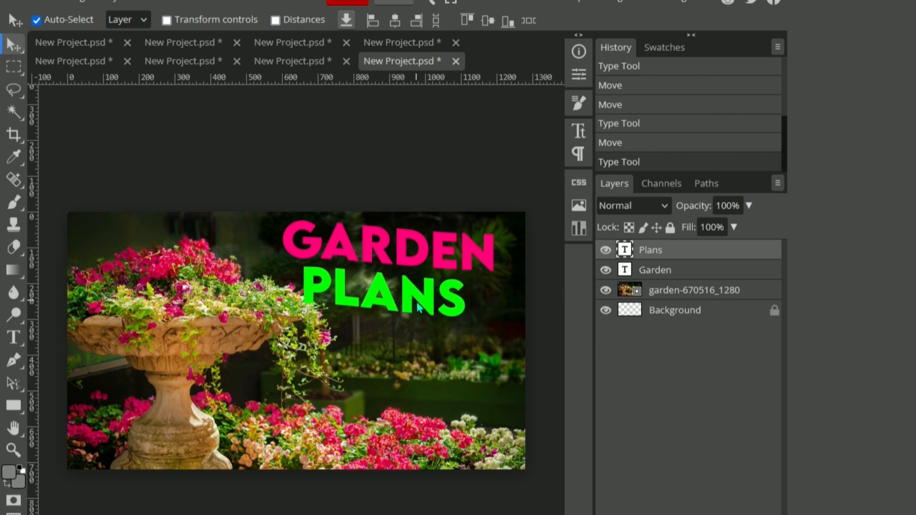
{"action": "left_click", "coordinate": [654, 276], "text": "shift"}
{"action": "right_click", "coordinate": [654, 279]}
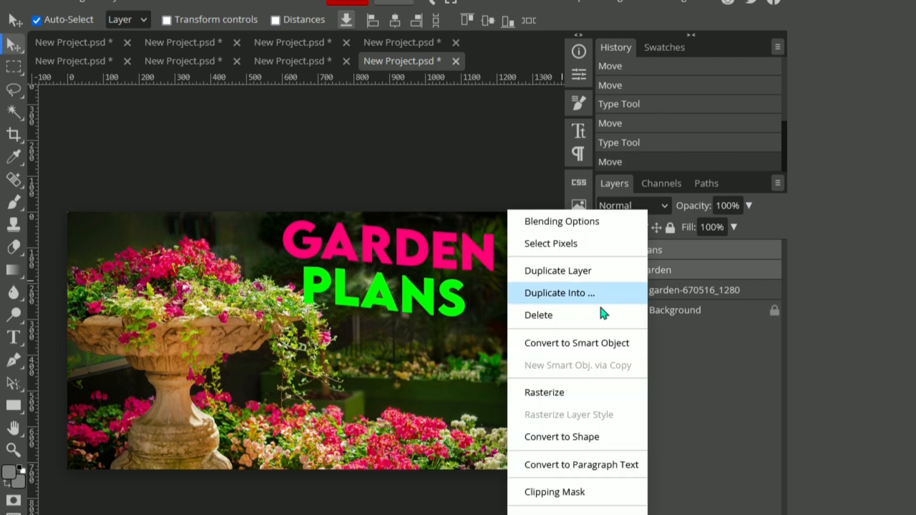
{"action": "left_click", "coordinate": [582, 344]}
Step: Outline the GARDEN PLANS smart object with a 25 px white outside stroke and a second, 15 px black stroke
{"action": "right_click", "coordinate": [663, 255]}
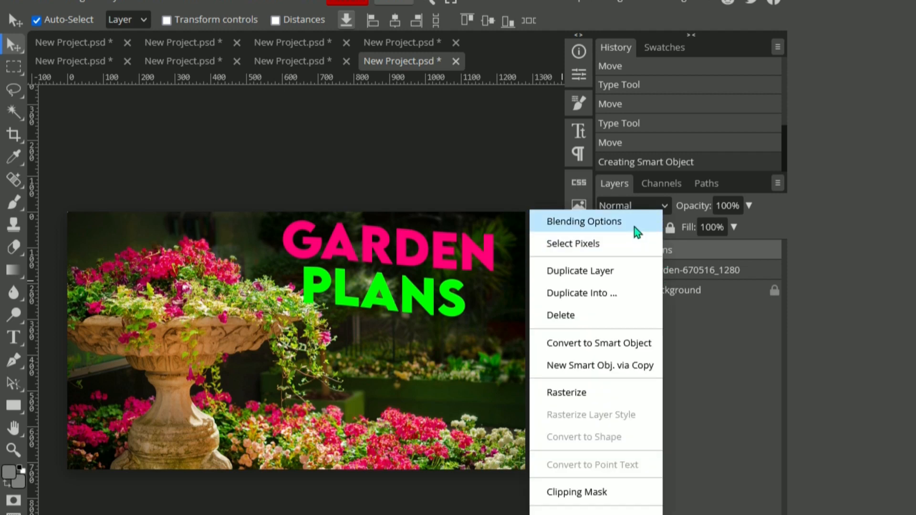
{"action": "left_click", "coordinate": [634, 220]}
{"action": "left_click", "coordinate": [503, 206]}
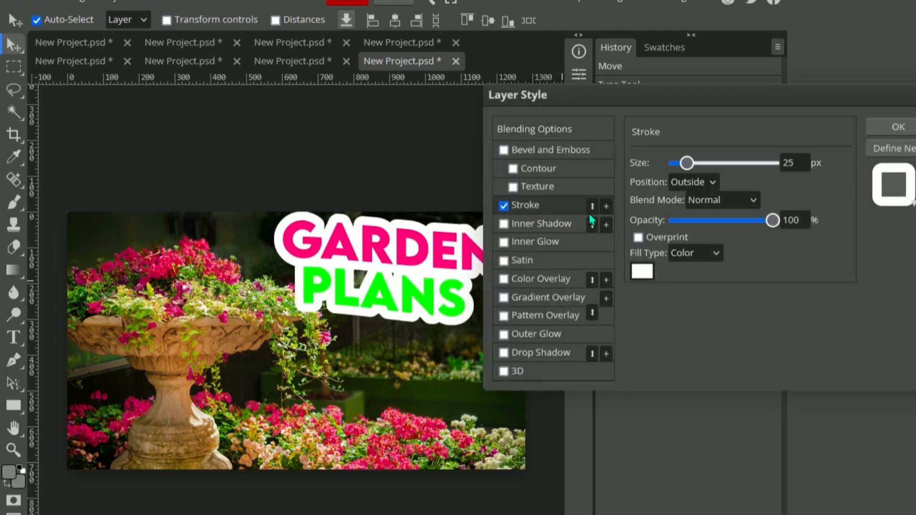
{"action": "left_click", "coordinate": [605, 206]}
{"action": "double_click", "coordinate": [792, 167]}
{"action": "type", "text": "1"}
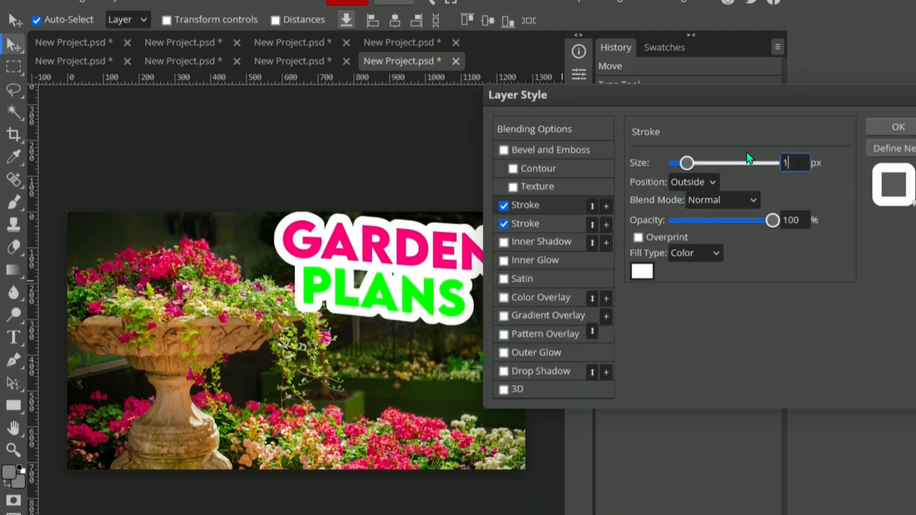
{"action": "left_click", "coordinate": [642, 270]}
{"action": "left_click", "coordinate": [291, 414]}
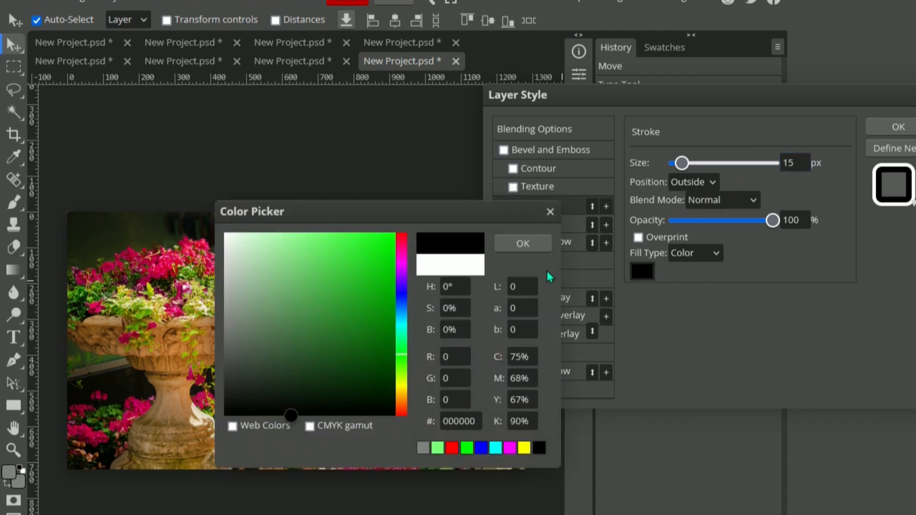
{"action": "left_click", "coordinate": [525, 248]}
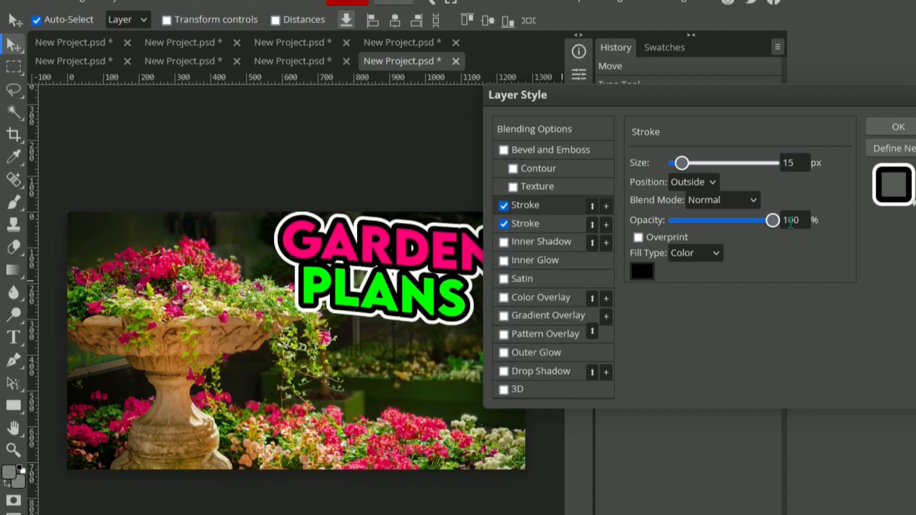
Step: Save the double-stroke outline as a new layer style preset and check it among the Default styles
{"action": "left_click", "coordinate": [893, 148]}
{"action": "left_click", "coordinate": [892, 185]}
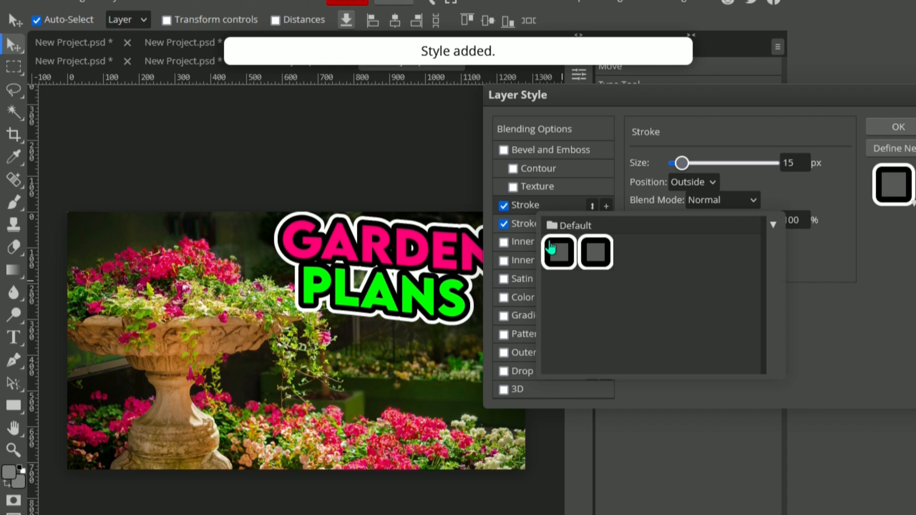
{"action": "left_click", "coordinate": [860, 314]}
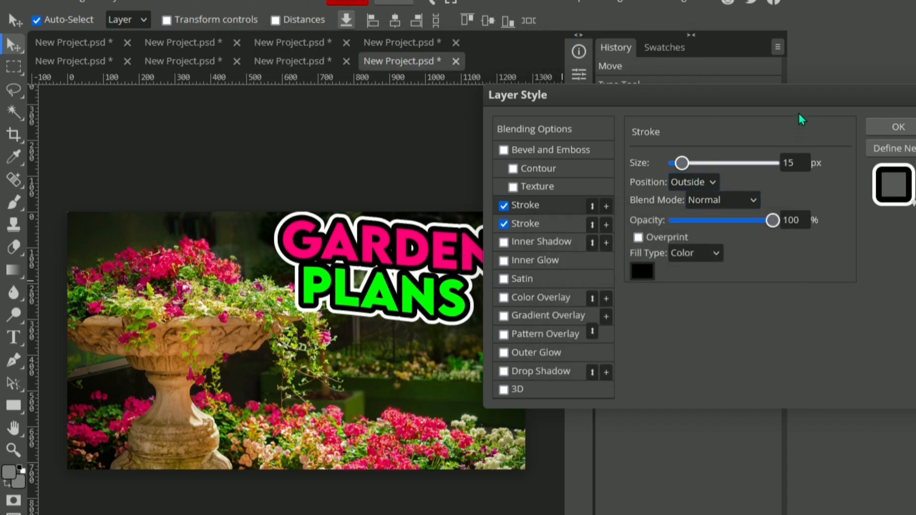
Step: Load the downloaded styles ASL file into the layer style presets
{"action": "left_click_drag", "start_coordinate": [707, 92], "coordinate": [561, 81]}
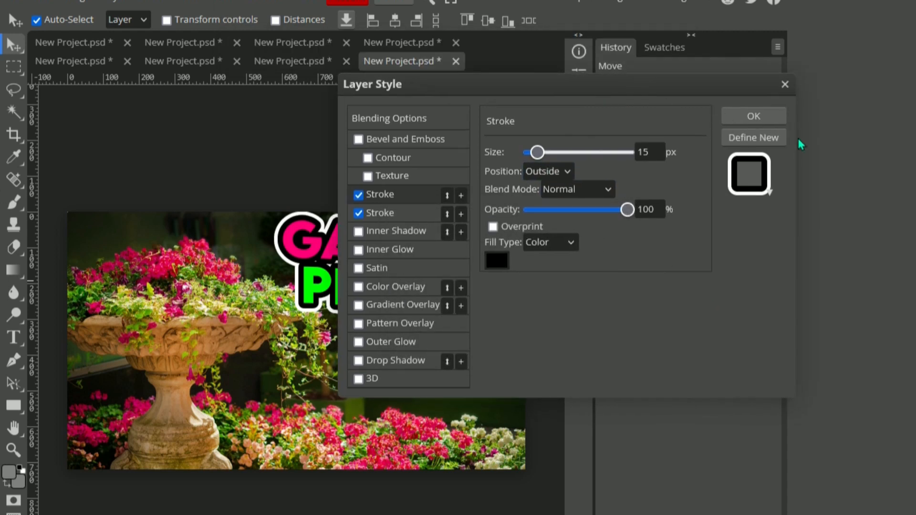
{"action": "left_click", "coordinate": [769, 192]}
{"action": "left_click", "coordinate": [772, 214]}
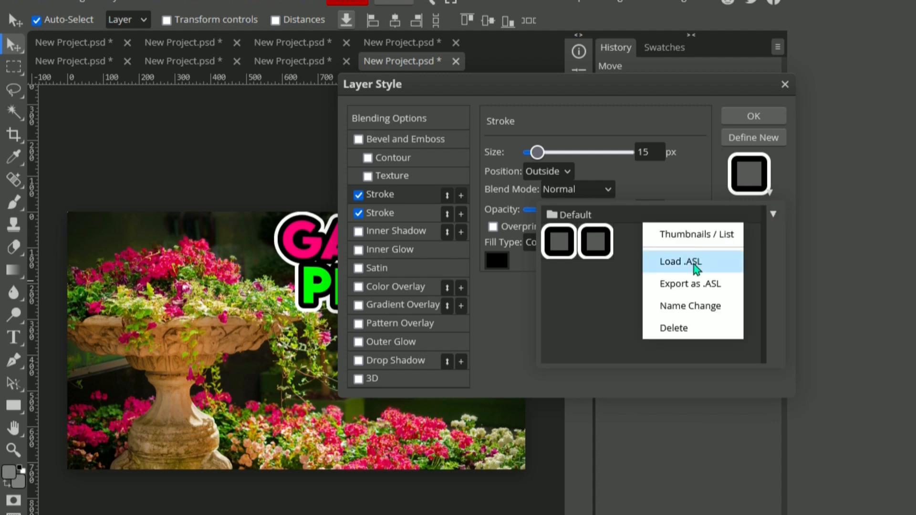
{"action": "left_click", "coordinate": [694, 264]}
{"action": "scroll", "coordinate": [387, 157], "scroll_direction": "down", "scroll_amount": 5}
{"action": "scroll", "coordinate": [387, 158], "scroll_direction": "down", "scroll_amount": 20}
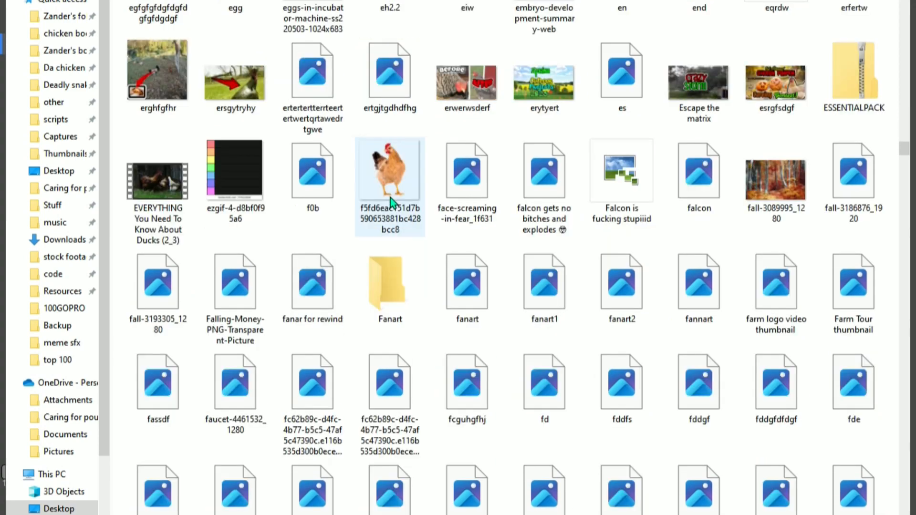
{"action": "scroll", "coordinate": [390, 199], "scroll_direction": "down", "scroll_amount": 20}
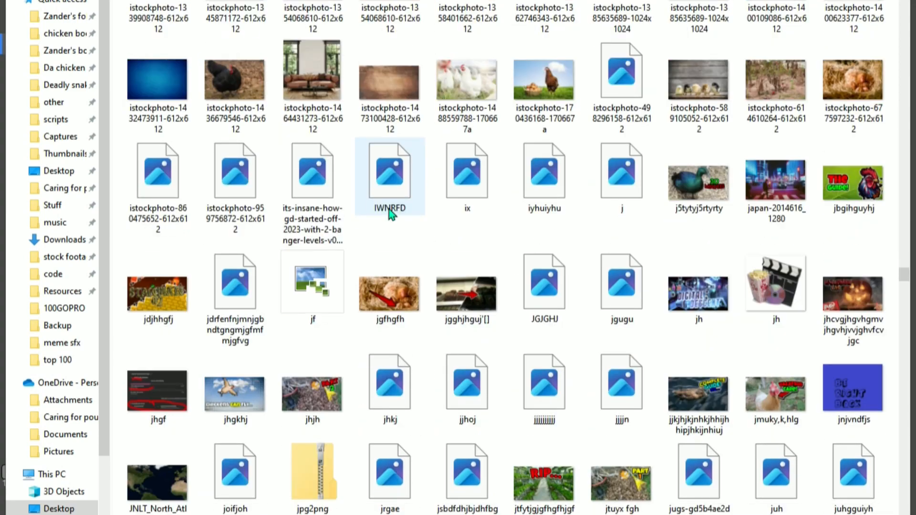
{"action": "scroll", "coordinate": [388, 209], "scroll_direction": "down", "scroll_amount": 10}
{"action": "scroll", "coordinate": [386, 203], "scroll_direction": "up", "scroll_amount": 15}
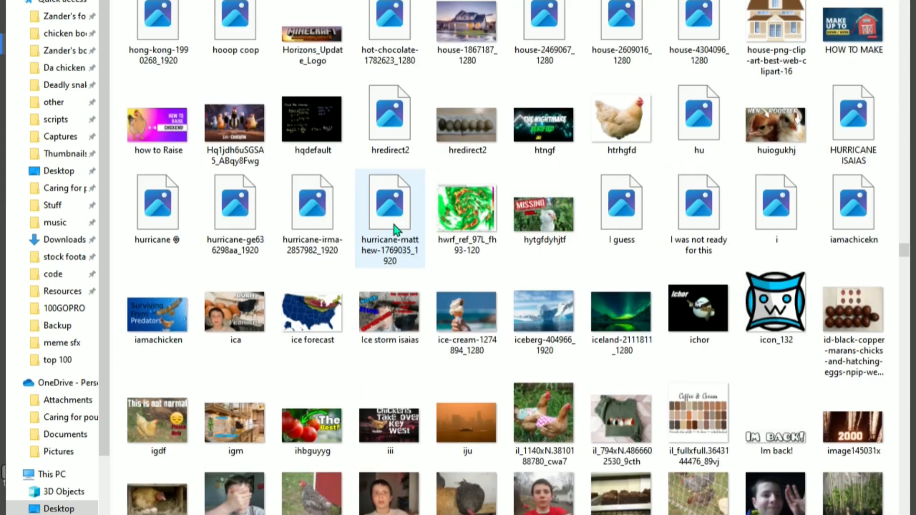
{"action": "scroll", "coordinate": [391, 228], "scroll_direction": "up", "scroll_amount": 20}
{"action": "scroll", "coordinate": [386, 222], "scroll_direction": "up", "scroll_amount": 10}
{"action": "scroll", "coordinate": [385, 222], "scroll_direction": "down", "scroll_amount": 15}
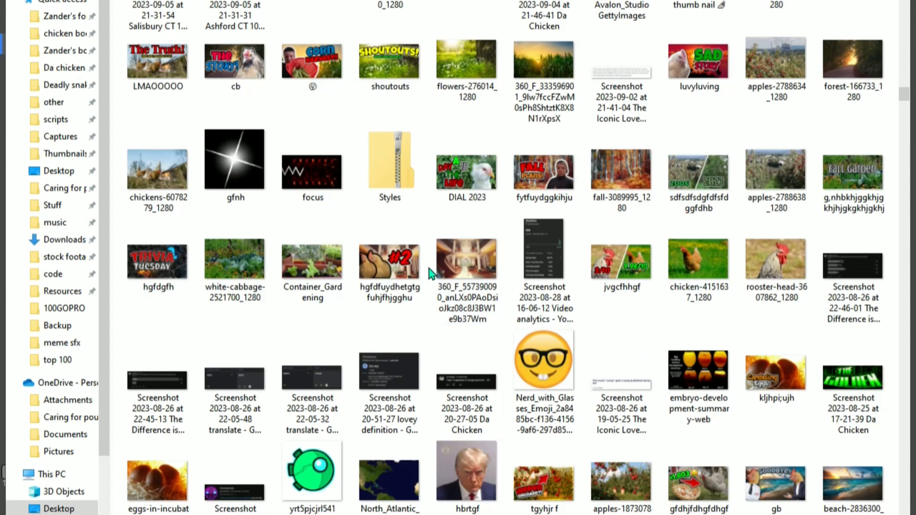
{"action": "scroll", "coordinate": [428, 268], "scroll_direction": "down", "scroll_amount": 10}
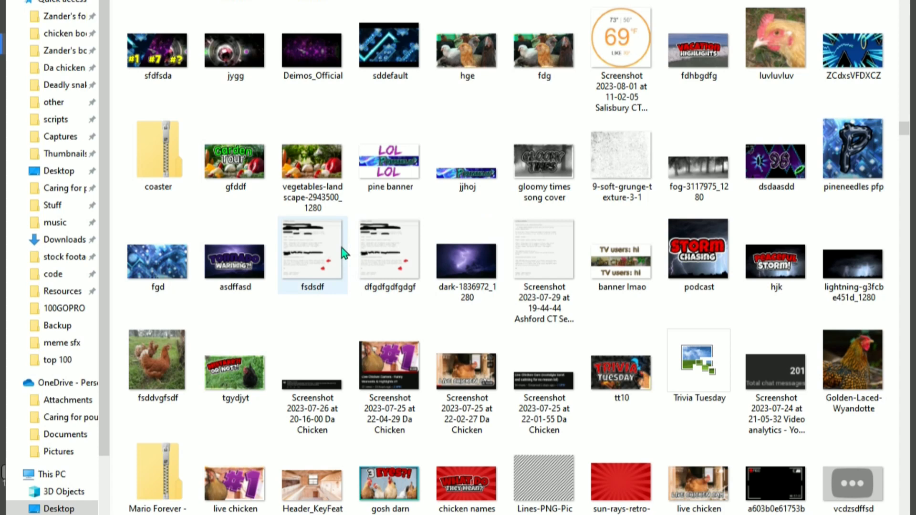
{"action": "scroll", "coordinate": [296, 239], "scroll_direction": "up", "scroll_amount": 10}
{"action": "scroll", "coordinate": [291, 224], "scroll_direction": "up", "scroll_amount": 3}
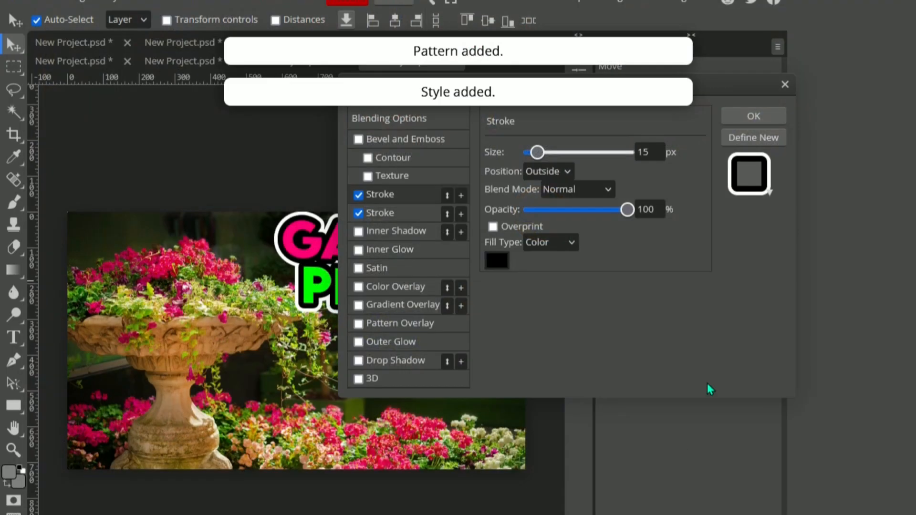
Step: Apply the glossy preset from the loaded styles group to the GARDEN PLANS smart object
{"action": "left_click", "coordinate": [763, 181]}
{"action": "left_click", "coordinate": [560, 296]}
{"action": "left_click", "coordinate": [505, 360]}
{"action": "left_click", "coordinate": [763, 181]}
{"action": "left_click", "coordinate": [595, 241]}
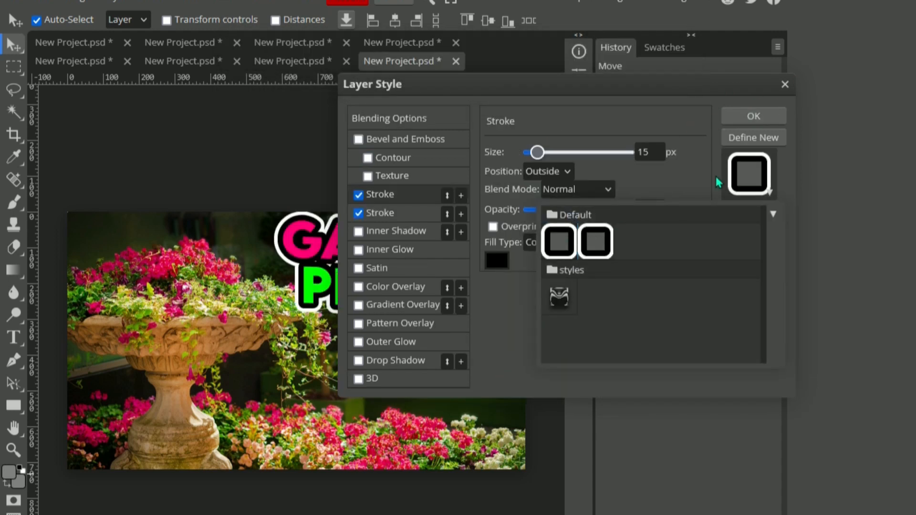
{"action": "left_click", "coordinate": [556, 300]}
Step: Add a second outside stroke to the title's style, 25 px wide in white
{"action": "left_click", "coordinate": [358, 196]}
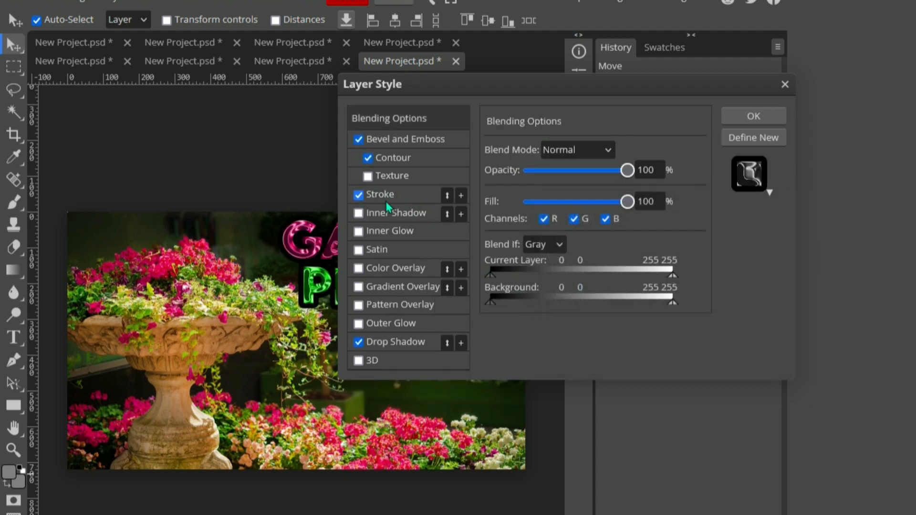
{"action": "left_click", "coordinate": [460, 196]}
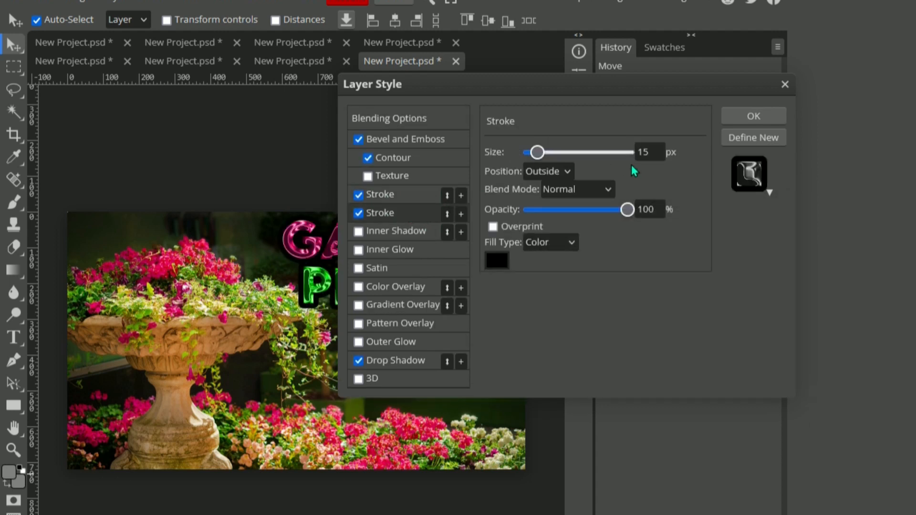
{"action": "double_click", "coordinate": [649, 154]}
{"action": "type", "text": "26"}
{"action": "type", "text": "5"}
{"action": "left_click", "coordinate": [496, 261]}
{"action": "left_click", "coordinate": [224, 232]}
{"action": "left_click", "coordinate": [522, 243]}
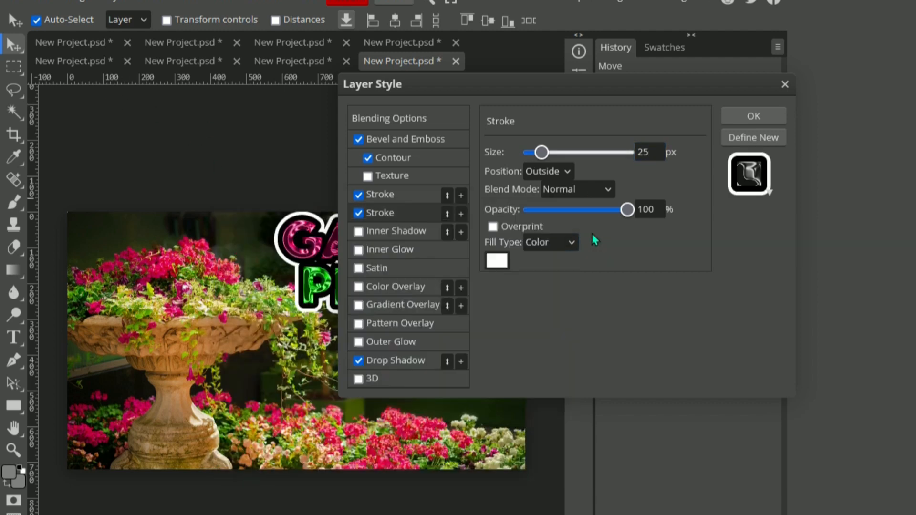
Step: Save the combined effects as a new style preset, apply them, and nudge the title slightly right and down
{"action": "left_click", "coordinate": [750, 137]}
{"action": "left_click", "coordinate": [753, 116]}
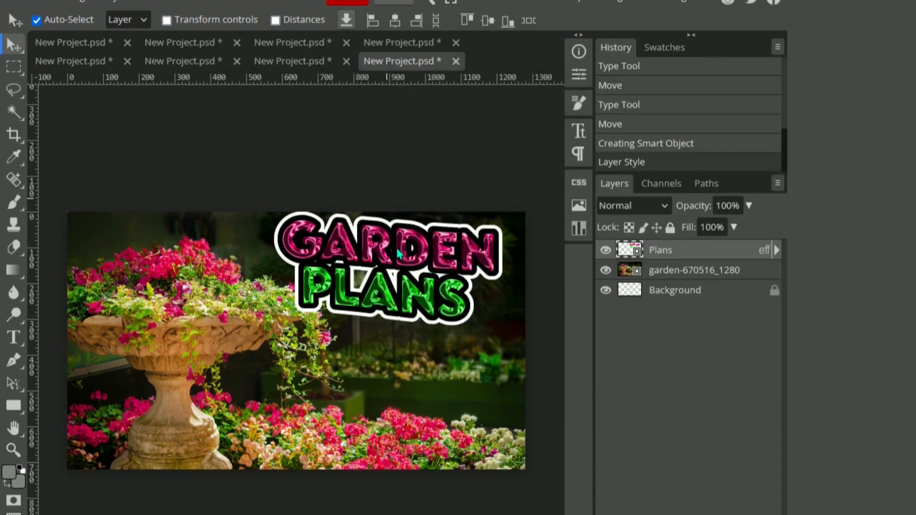
{"action": "mouse_move", "coordinate": [401, 255]}
{"action": "left_mouse_down"}
{"action": "mouse_move", "coordinate": [418, 272]}
{"action": "mouse_move", "coordinate": [403, 261]}
{"action": "left_mouse_up"}
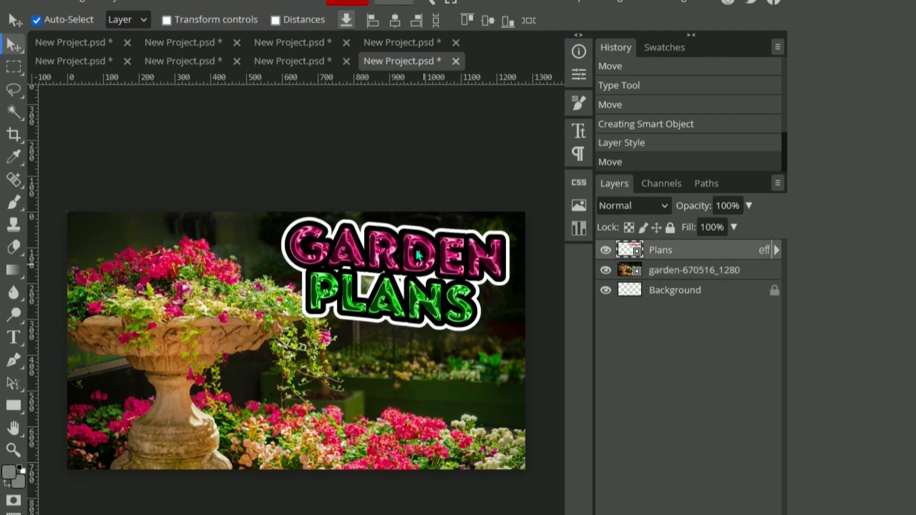
Step: Apply a Brightness/Contrast adjustment to the garden background photo with brightness 32 and contrast 28
{"action": "left_click", "coordinate": [414, 258]}
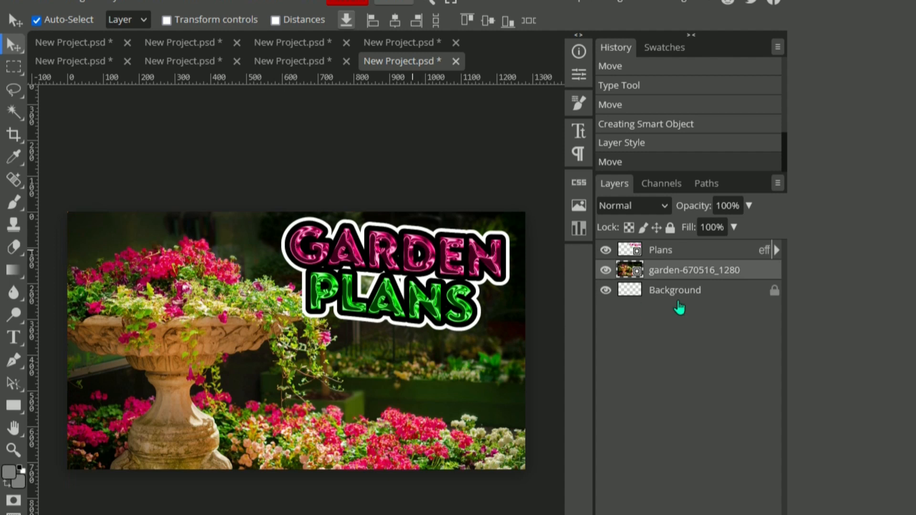
{"action": "left_click", "coordinate": [77, 4]}
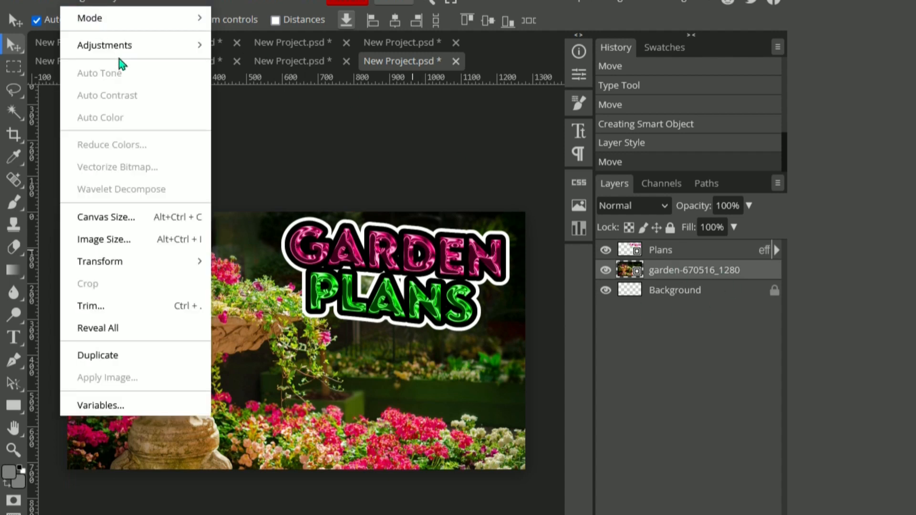
{"action": "mouse_move", "coordinate": [119, 46]}
{"action": "left_click", "coordinate": [298, 51]}
{"action": "mouse_move", "coordinate": [236, 160]}
{"action": "left_mouse_down"}
{"action": "mouse_move", "coordinate": [339, 159]}
{"action": "mouse_move", "coordinate": [205, 160]}
{"action": "mouse_move", "coordinate": [250, 159]}
{"action": "left_mouse_up"}
{"action": "left_click_drag", "start_coordinate": [236, 199], "coordinate": [262, 202]}
{"action": "left_click_drag", "start_coordinate": [259, 203], "coordinate": [261, 203]}
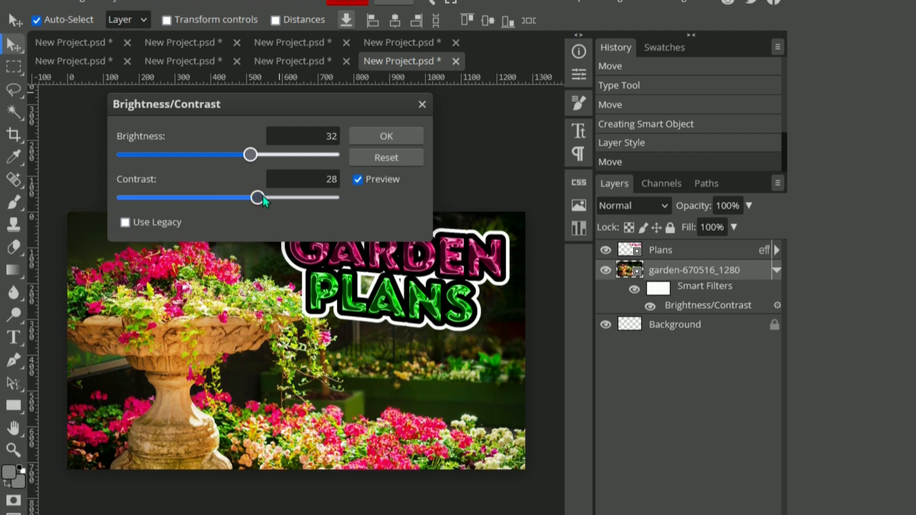
{"action": "left_click", "coordinate": [389, 137]}
Step: Add a Levels adjustment to the garden background on the RGB channel, keeping the default levels
{"action": "left_click", "coordinate": [78, 3]}
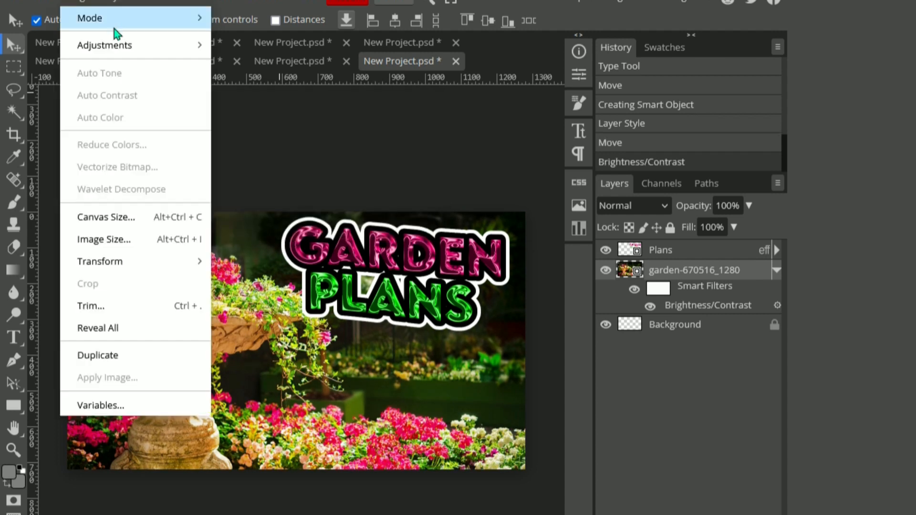
{"action": "mouse_move", "coordinate": [128, 49]}
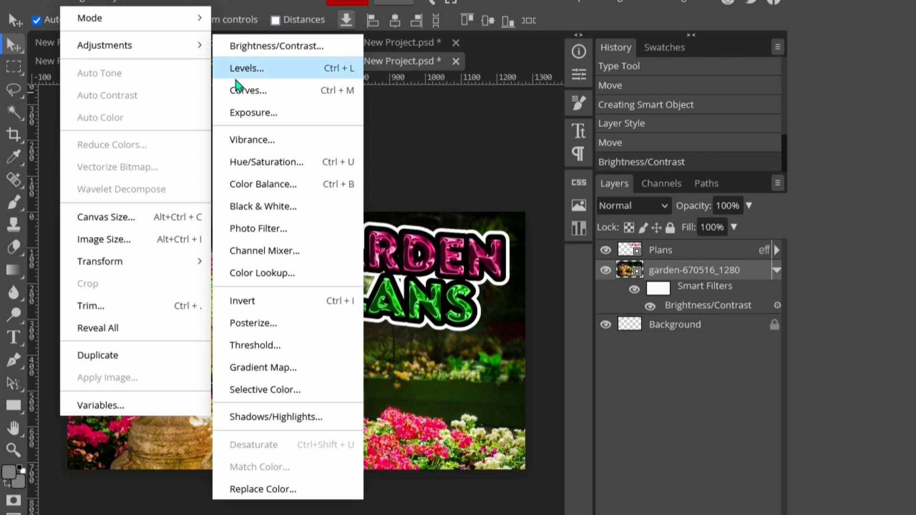
{"action": "left_click", "coordinate": [250, 76]}
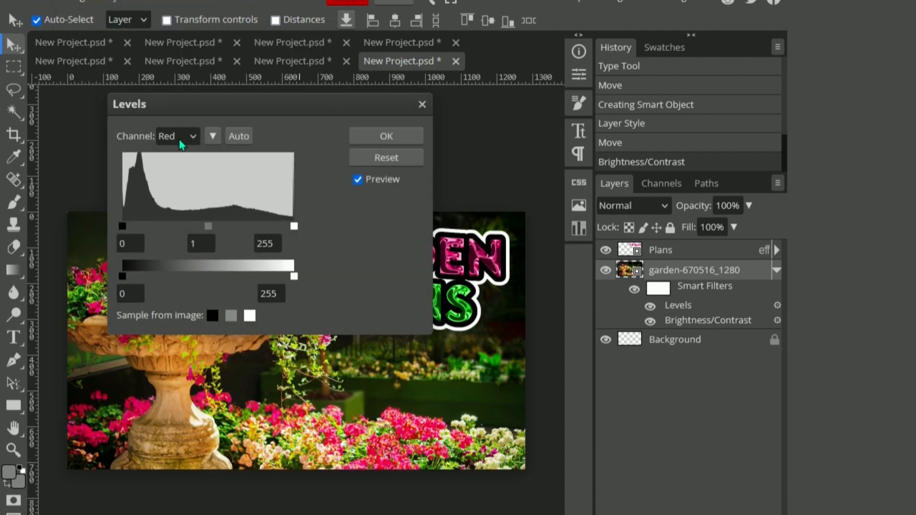
{"action": "left_click", "coordinate": [181, 138]}
{"action": "left_click", "coordinate": [174, 157]}
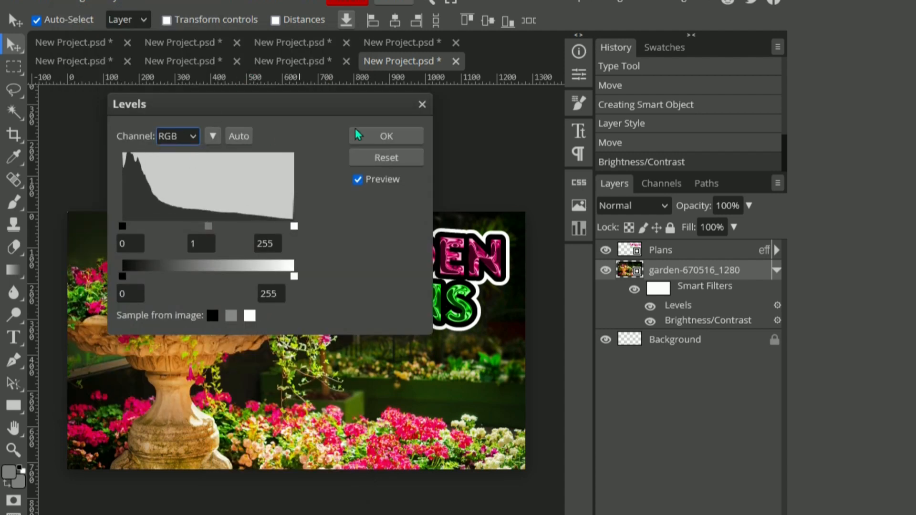
{"action": "left_click", "coordinate": [385, 135]}
Step: Start a Curves adjustment on the garden background photo with the RGB channel selected
{"action": "left_click", "coordinate": [79, 2]}
{"action": "mouse_move", "coordinate": [110, 53]}
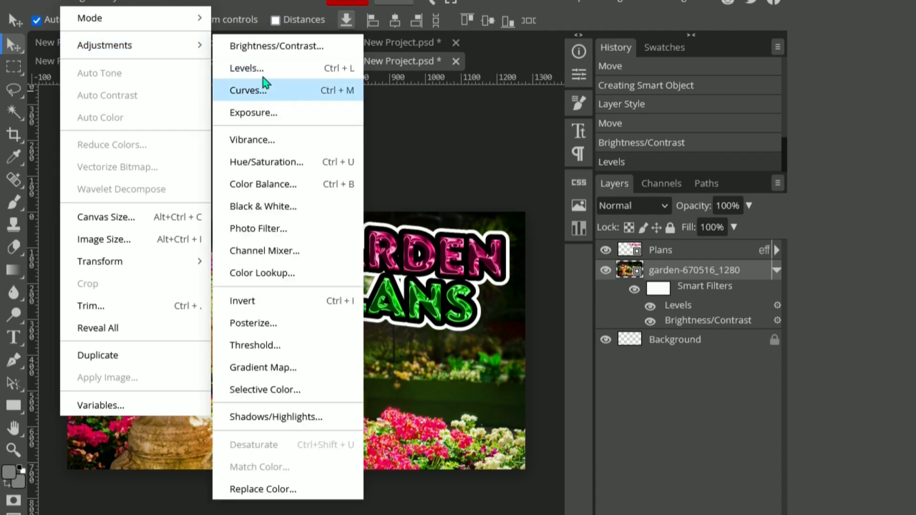
{"action": "left_click", "coordinate": [268, 91]}
{"action": "left_click", "coordinate": [530, 95]}
{"action": "left_click", "coordinate": [532, 117]}
Step: Try brightening the RGB curve with a shadow point at input 60, output 84, and add a highlight point
{"action": "left_click", "coordinate": [513, 240]}
{"action": "left_click_drag", "start_coordinate": [514, 239], "coordinate": [515, 231]}
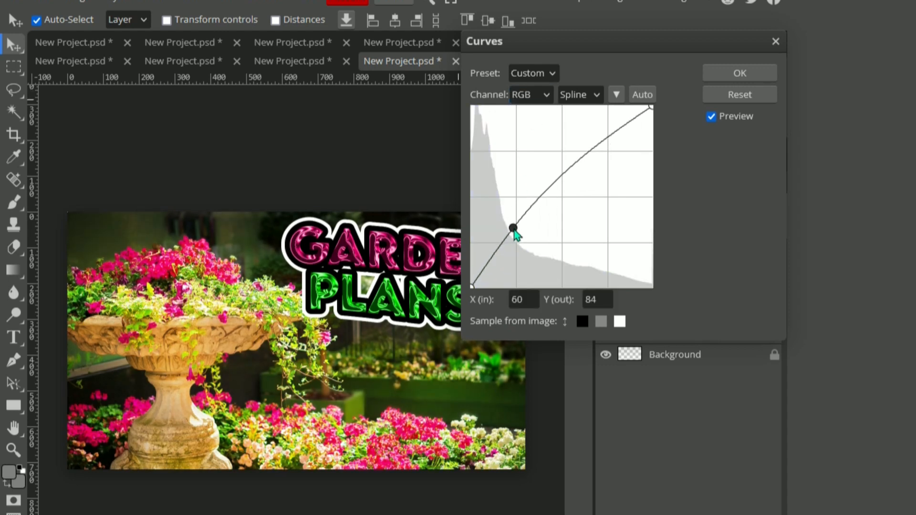
{"action": "left_click_drag", "start_coordinate": [575, 181], "coordinate": [624, 137]}
Step: Try raising the red curve's shadows to output 105 at input 63 and lowering its highlights
{"action": "left_click", "coordinate": [530, 95]}
{"action": "left_click", "coordinate": [533, 131]}
{"action": "left_click_drag", "start_coordinate": [527, 231], "coordinate": [514, 214]}
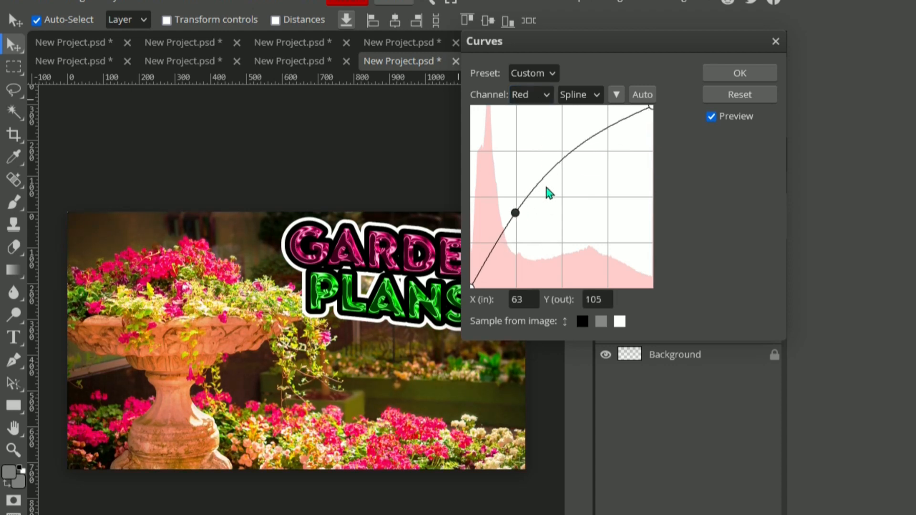
{"action": "left_click_drag", "start_coordinate": [582, 148], "coordinate": [595, 190]}
Step: Try lifting the green curve's shadows and setting its highlight point to input 168, output 157
{"action": "left_click", "coordinate": [529, 107]}
{"action": "left_click", "coordinate": [530, 149]}
{"action": "left_click_drag", "start_coordinate": [532, 234], "coordinate": [520, 220]}
{"action": "left_click_drag", "start_coordinate": [582, 165], "coordinate": [593, 184]}
Step: Try shaping the blue curve with points at input 101, output 104 and input 179, output 196
{"action": "left_click", "coordinate": [535, 106]}
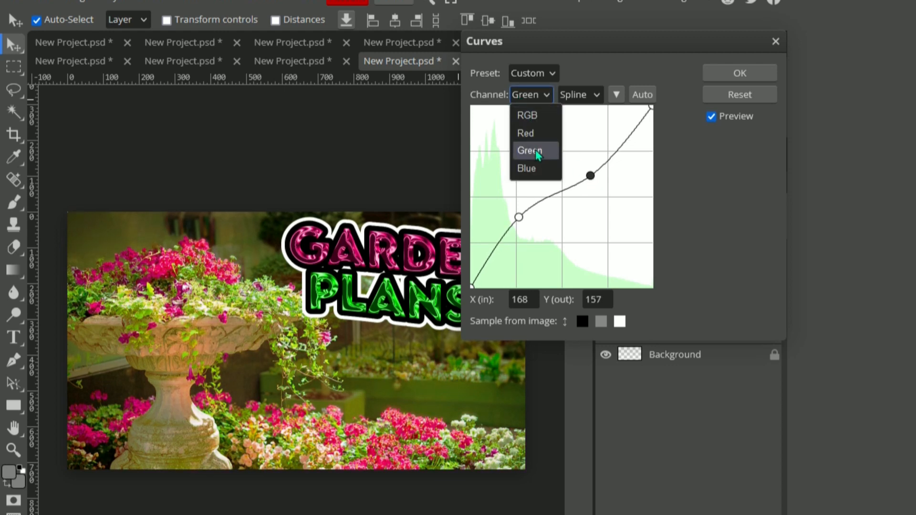
{"action": "left_click", "coordinate": [531, 168]}
{"action": "left_click_drag", "start_coordinate": [534, 223], "coordinate": [505, 103]}
{"action": "left_click_drag", "start_coordinate": [510, 168], "coordinate": [542, 214]}
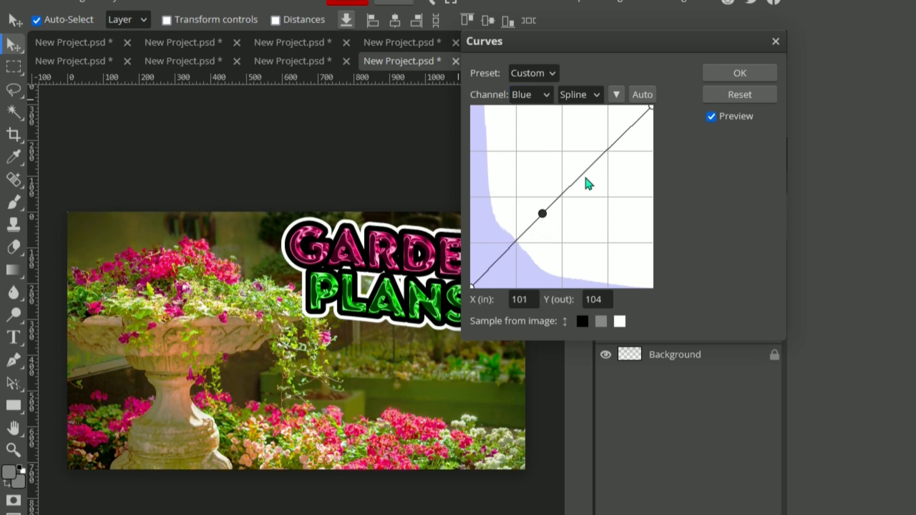
{"action": "left_click_drag", "start_coordinate": [598, 161], "coordinate": [598, 148]}
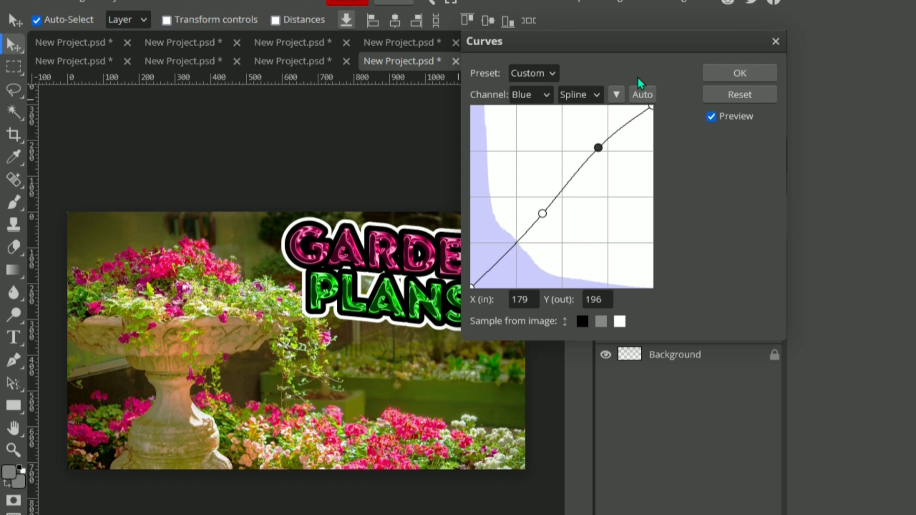
Step: Try the Sketch curve mode, return to Spline with the curves reset, and apply the Curves adjustment
{"action": "left_click", "coordinate": [545, 95]}
{"action": "left_click", "coordinate": [579, 98]}
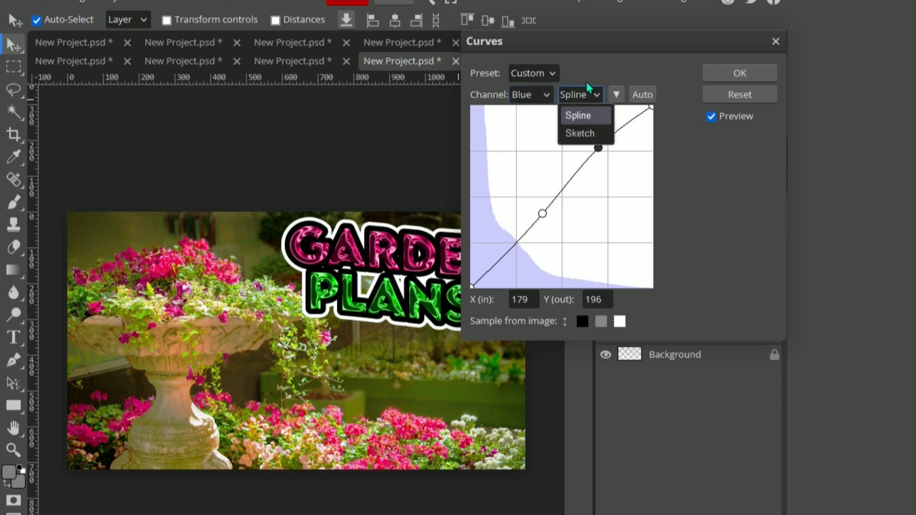
{"action": "left_click", "coordinate": [593, 137]}
{"action": "left_click", "coordinate": [583, 98]}
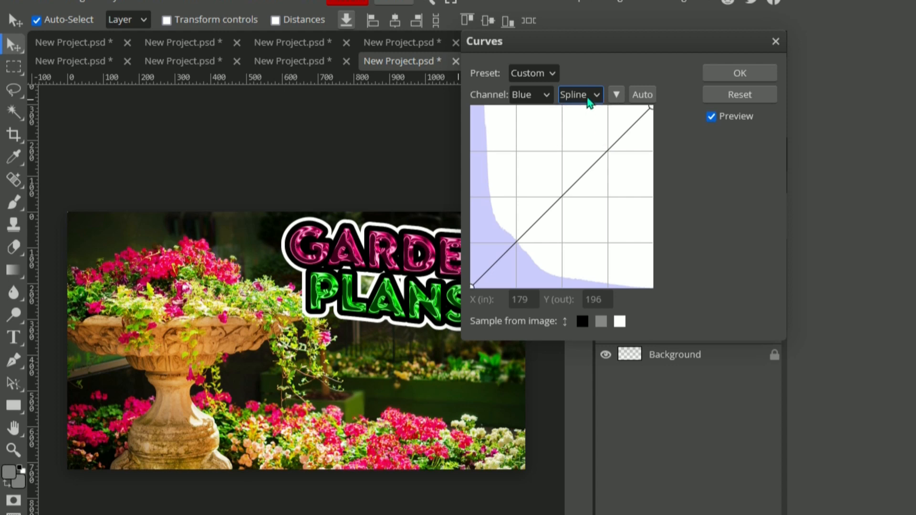
{"action": "left_click", "coordinate": [739, 74]}
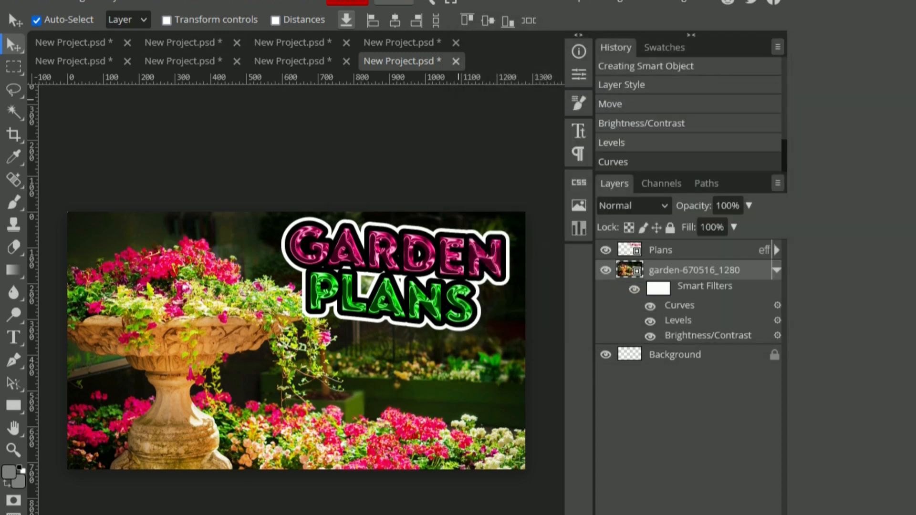
Step: Switch to File Explorer and open the Sunlight folder inside Thumbnail Textures
{"action": "key", "text": "alt+Tab"}
{"action": "scroll", "coordinate": [553, 181], "scroll_direction": "up", "scroll_amount": 2}
{"action": "double_click", "coordinate": [508, 108]}
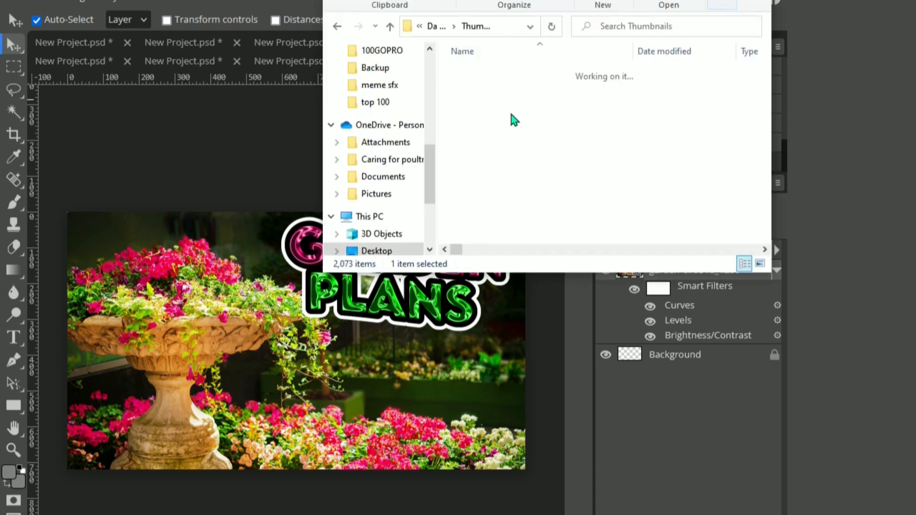
{"action": "scroll", "coordinate": [517, 143], "scroll_direction": "down", "scroll_amount": 2}
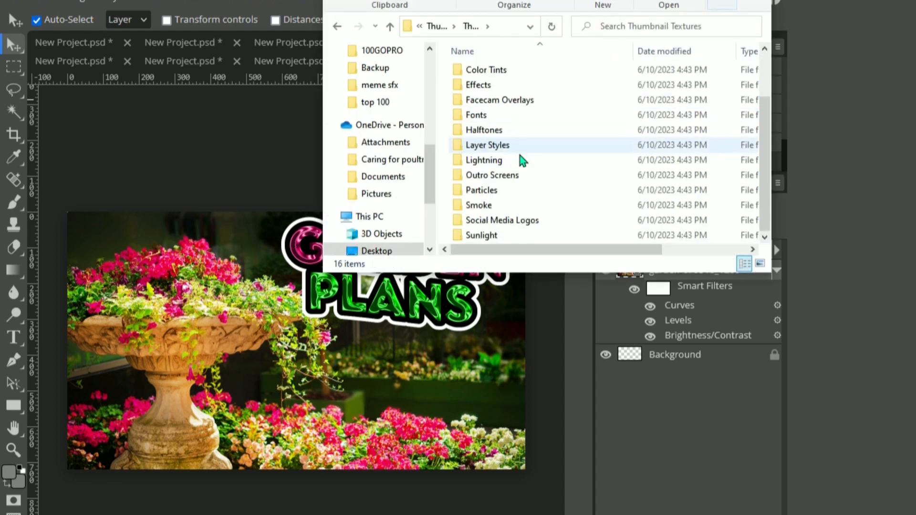
{"action": "double_click", "coordinate": [501, 237]}
{"action": "scroll", "coordinate": [563, 138], "scroll_direction": "down", "scroll_amount": 1}
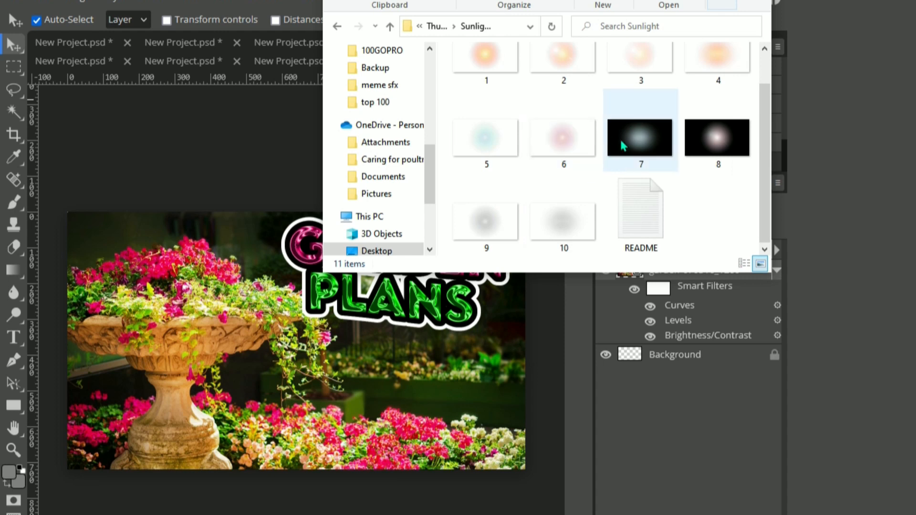
Step: Place sunlight image 1 above the garden photo and move its glow up and right behind the GARDEN PLANS title
{"action": "scroll", "coordinate": [627, 141], "scroll_direction": "up", "scroll_amount": 1}
{"action": "left_click_drag", "start_coordinate": [505, 96], "coordinate": [284, 333]}
{"action": "left_click", "coordinate": [689, 0]}
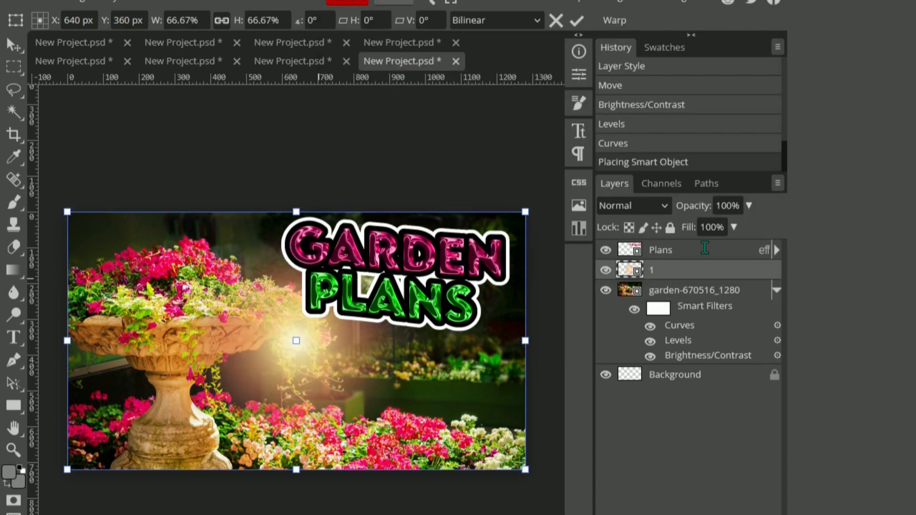
{"action": "key", "text": "Return"}
{"action": "left_click_drag", "start_coordinate": [305, 328], "coordinate": [360, 284]}
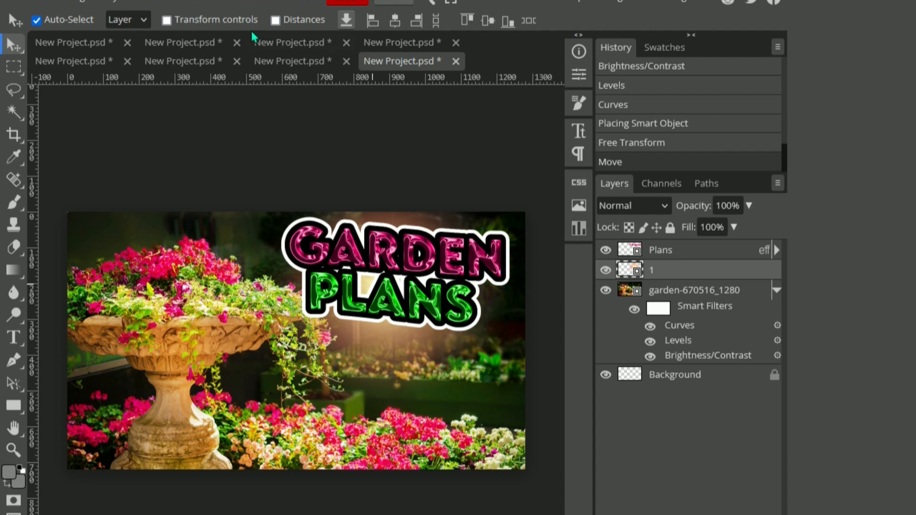
Step: Try a Hue/Saturation adjustment on sunlight layer 1, and apply it with hue, saturation and lightness at 0
{"action": "left_click", "coordinate": [114, 2]}
{"action": "mouse_move", "coordinate": [121, 44]}
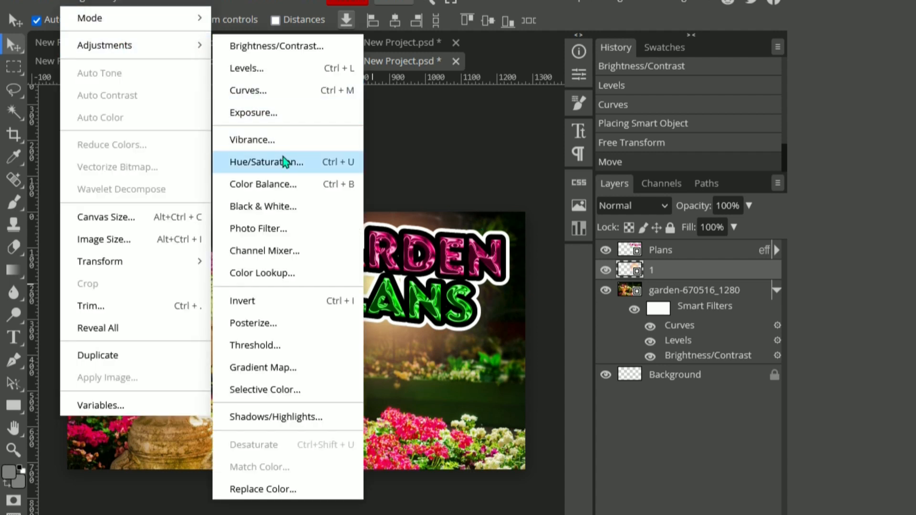
{"action": "left_click", "coordinate": [301, 165]}
{"action": "mouse_move", "coordinate": [228, 176]}
{"action": "left_mouse_down"}
{"action": "mouse_move", "coordinate": [334, 177]}
{"action": "mouse_move", "coordinate": [230, 176]}
{"action": "left_mouse_up"}
{"action": "left_click", "coordinate": [336, 158]}
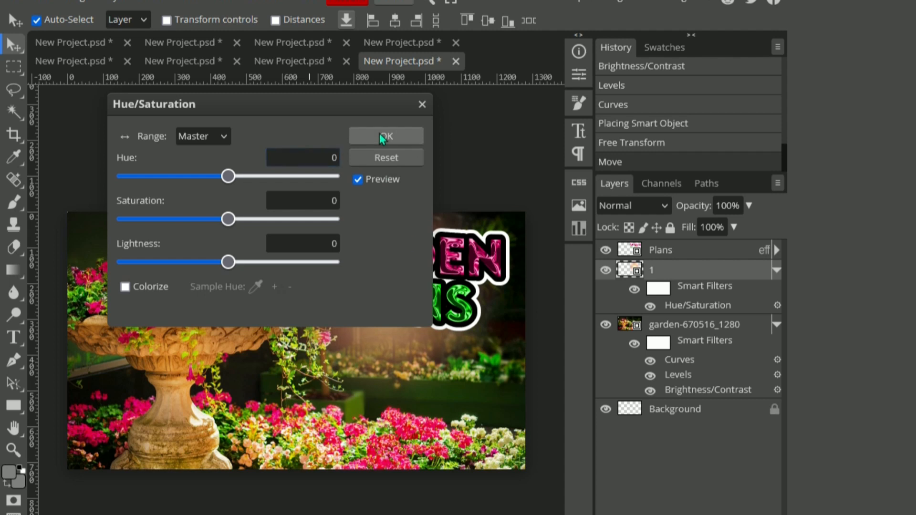
{"action": "left_click", "coordinate": [386, 136]}
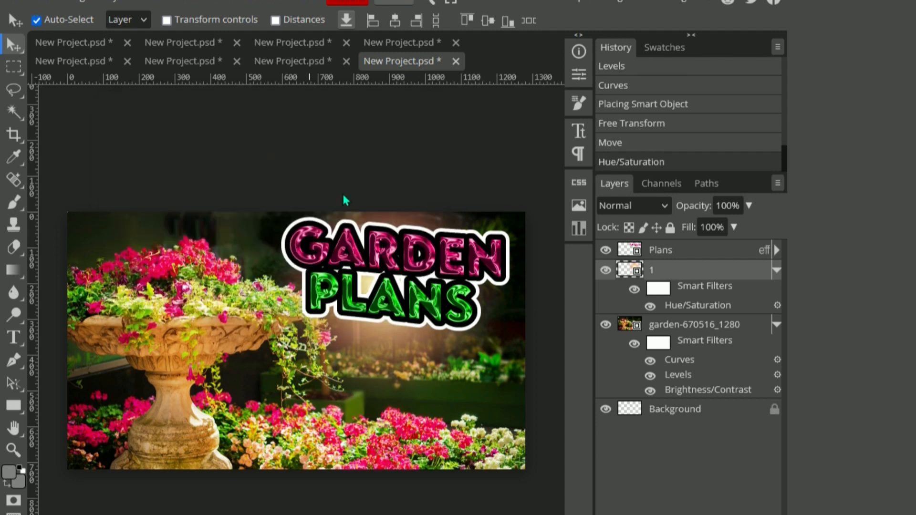
Step: Delete sunlight layer 1, and confirm the layer style settings of the Plans title layer
{"action": "left_click", "coordinate": [369, 339]}
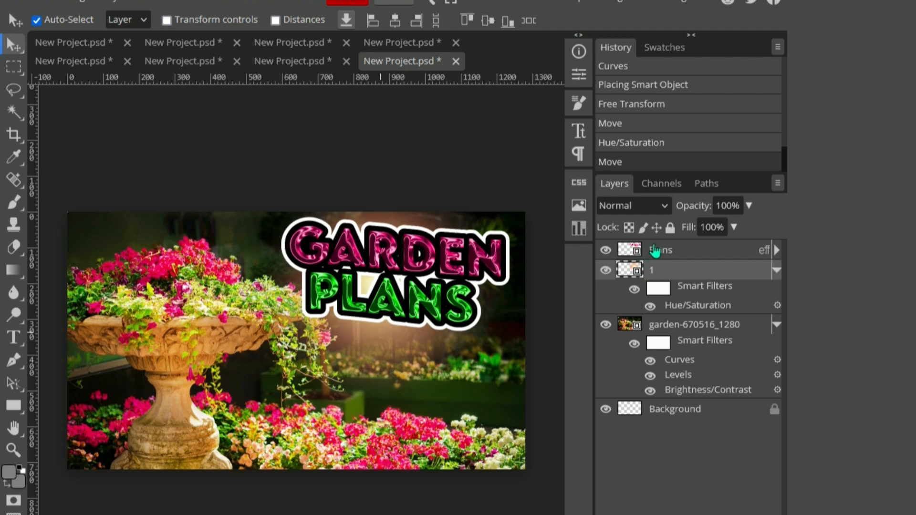
{"action": "key", "text": "Delete"}
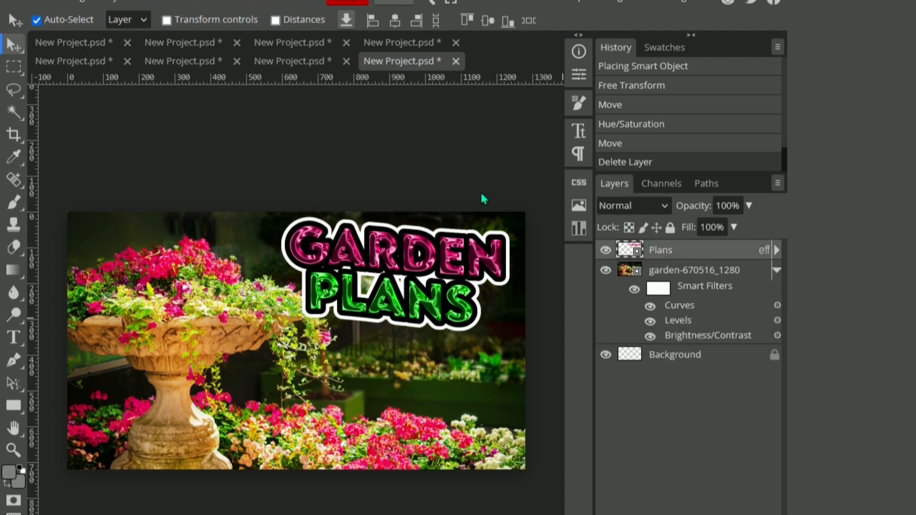
{"action": "right_click", "coordinate": [645, 251]}
{"action": "left_click", "coordinate": [637, 227]}
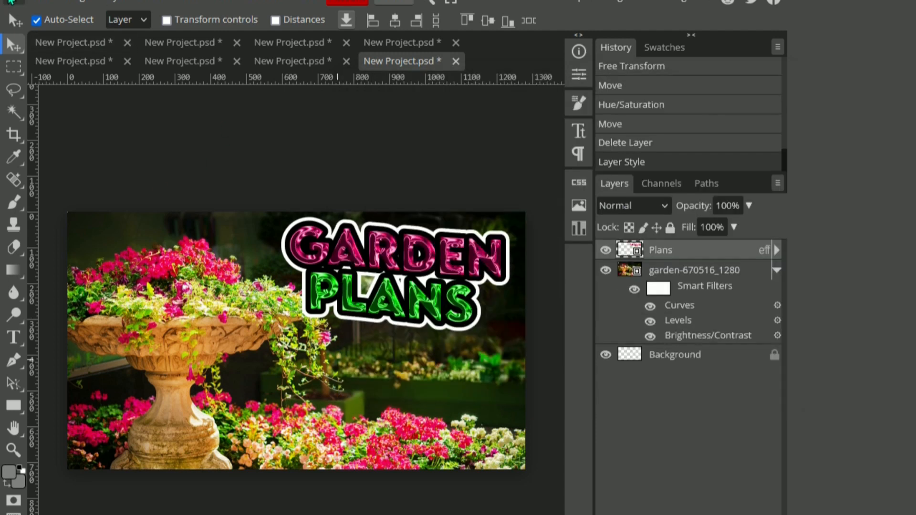
Step: Export the garden thumbnail for web as a 1280 × 720 px PNG with quality set to 100%
{"action": "left_click", "coordinate": [15, 3]}
{"action": "mouse_move", "coordinate": [123, 208]}
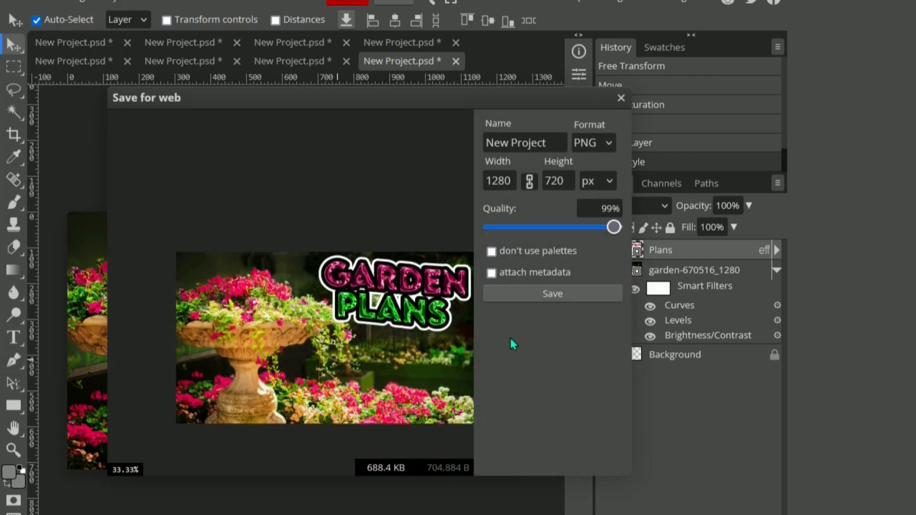
{"action": "left_click_drag", "start_coordinate": [614, 227], "coordinate": [651, 229]}
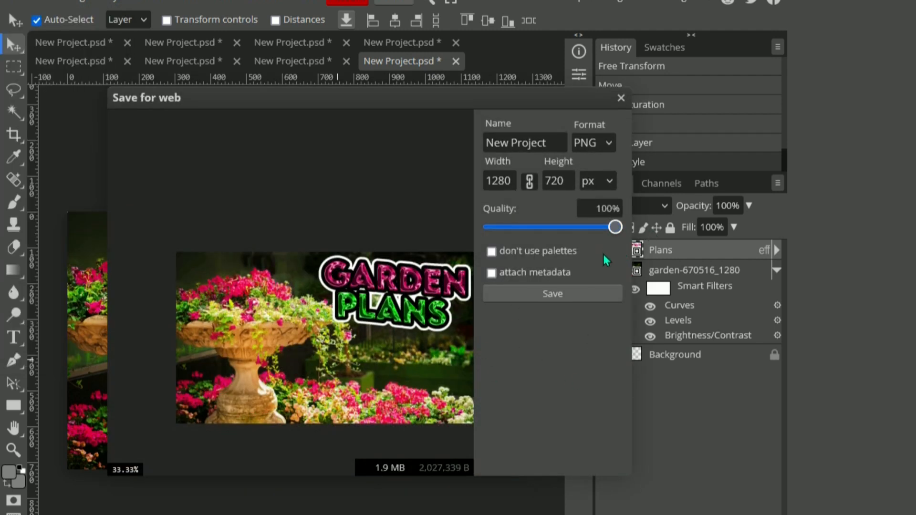
{"action": "scroll", "coordinate": [372, 336], "scroll_direction": "up", "scroll_amount": 2}
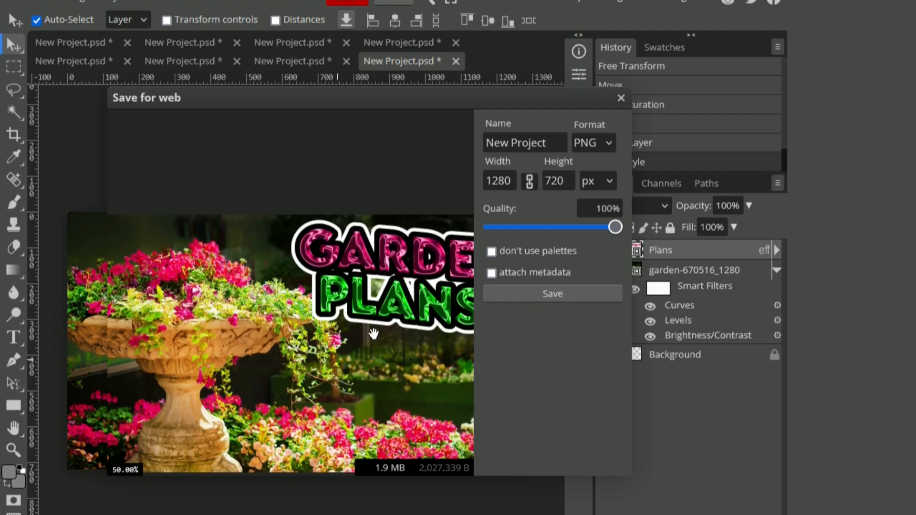
{"action": "scroll", "coordinate": [373, 336], "scroll_direction": "down", "scroll_amount": 1}
{"action": "scroll", "coordinate": [365, 333], "scroll_direction": "down", "scroll_amount": 1}
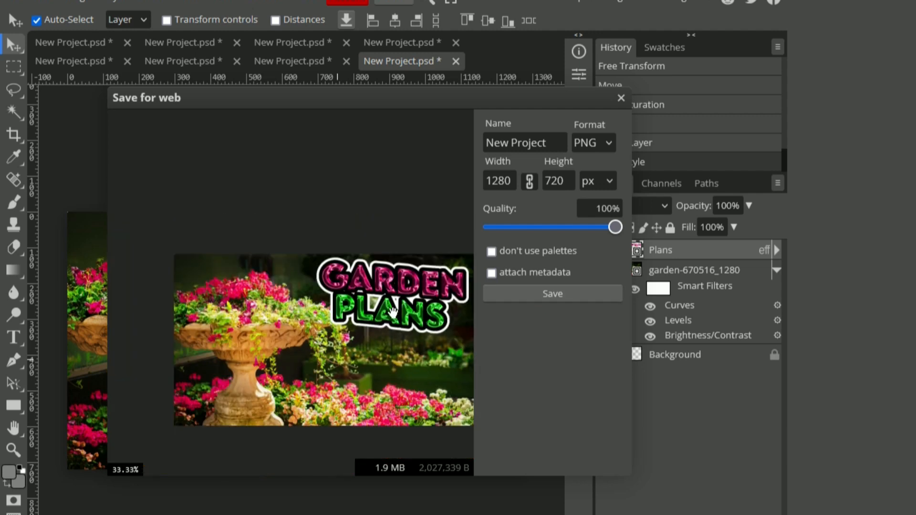
{"action": "left_click", "coordinate": [539, 297]}
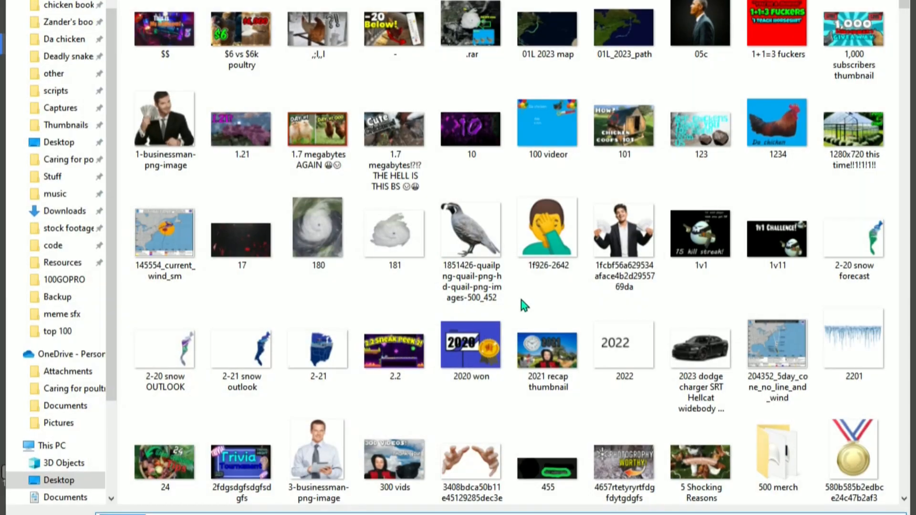